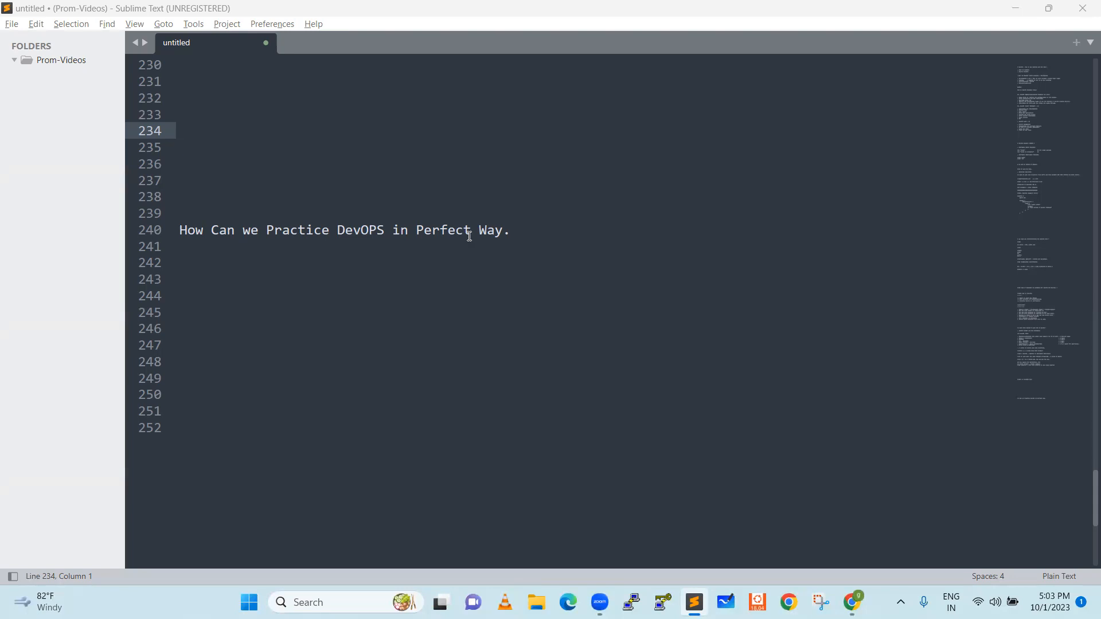
- Add blank lines below the heading 'How Can we Practice DevOPS in Perfect Way.'
{"action": "left_click", "coordinate": [527, 225]}
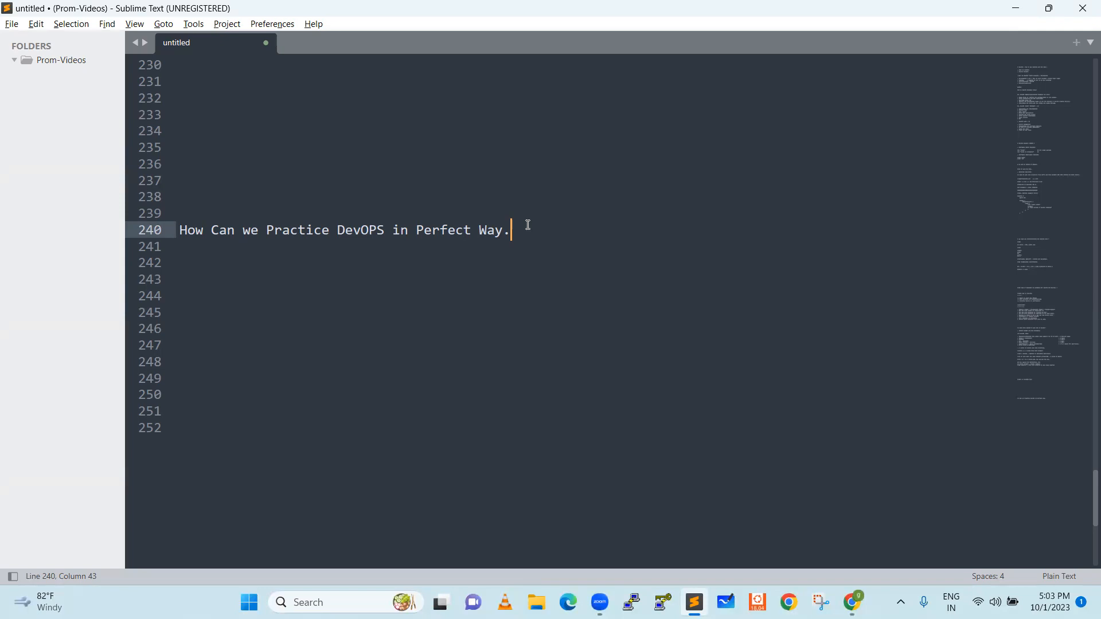
{"action": "key", "text": "Return"}
{"action": "key", "text": "Return"}
{"action": "key", "text": "Return"}
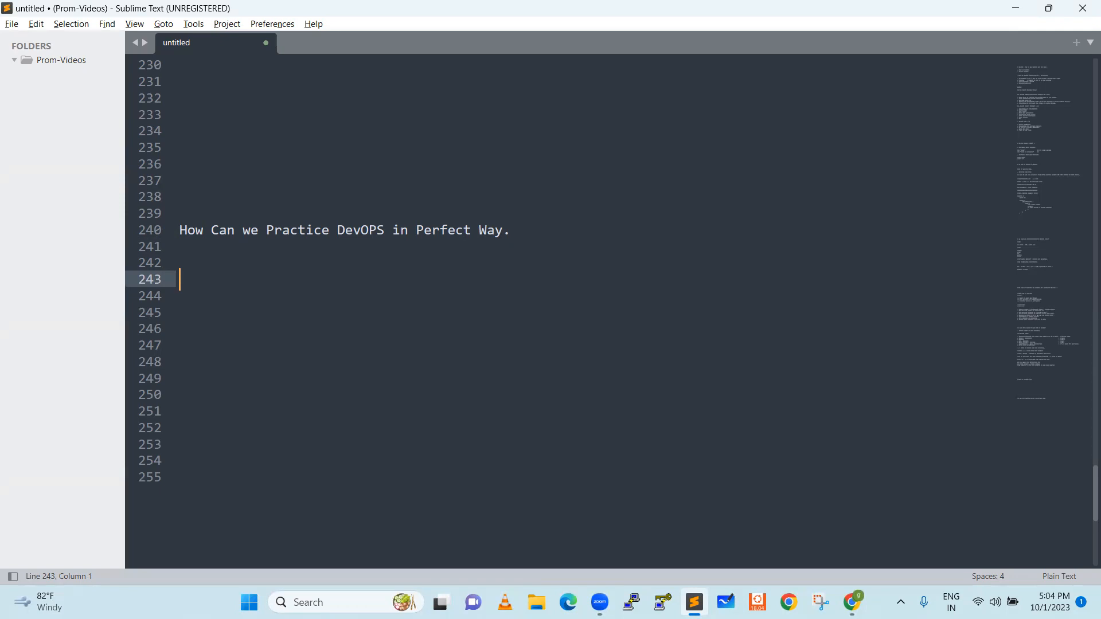
{"action": "type", "text": "Integra"}
{"action": "type", "text": "tions --"}
{"action": "type", "text": "> "}
{"action": "type", "text": "Jen"}
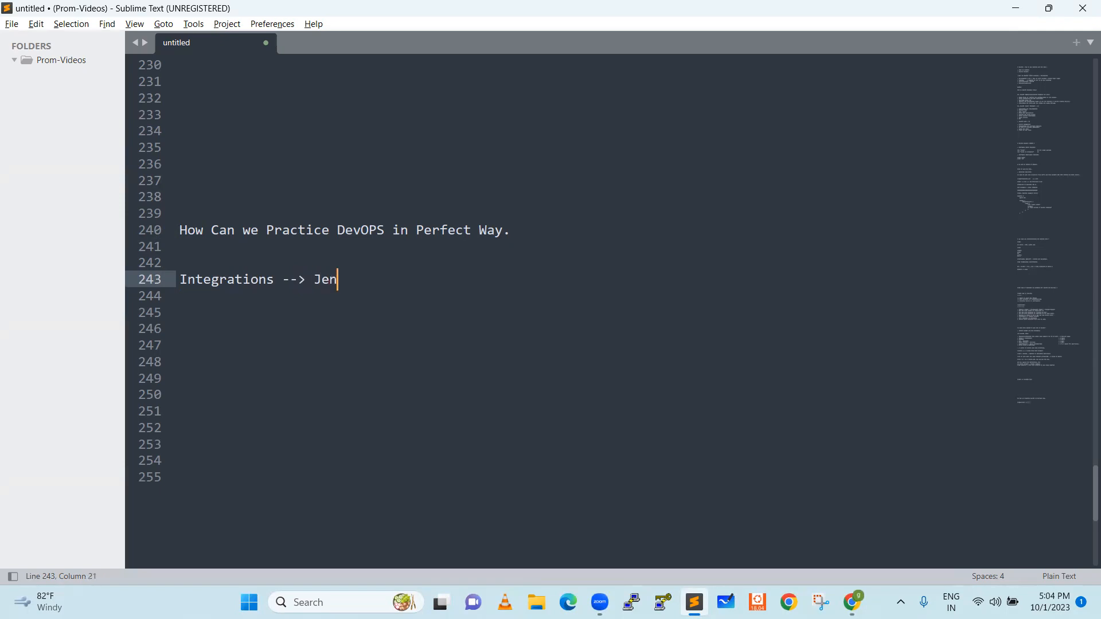
{"action": "type", "text": "kins"}
{"action": "type", "text": " , "}
{"action": "type", "text": "K8S, "}
{"action": "type", "text": "Docker "}
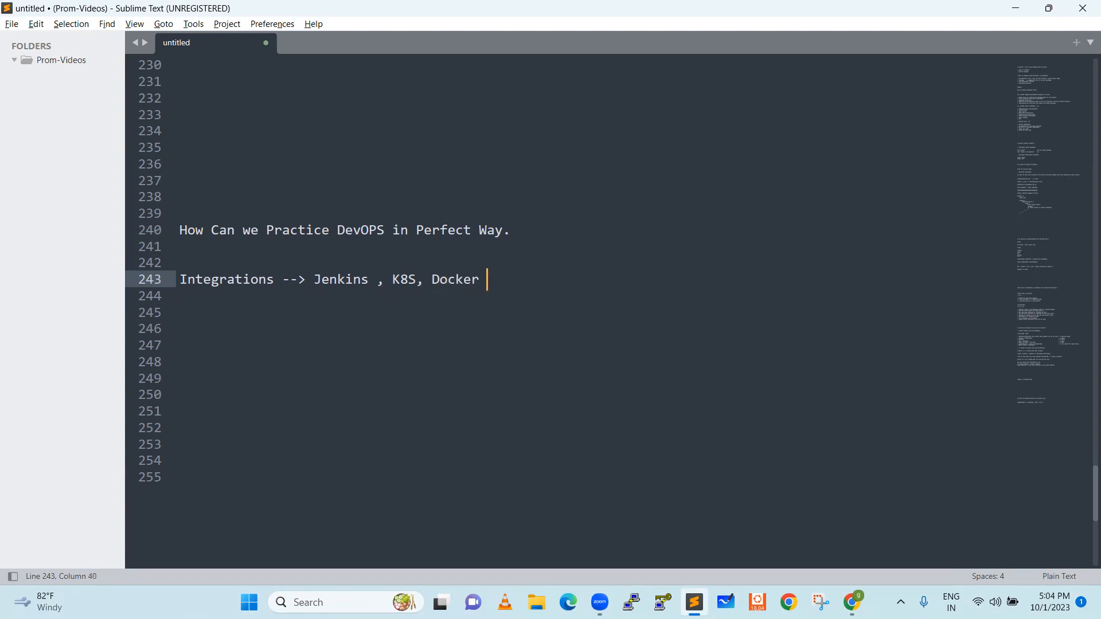
{"action": "type", "text": ", Ansible "}
{"action": "type", "text": ", Git"}
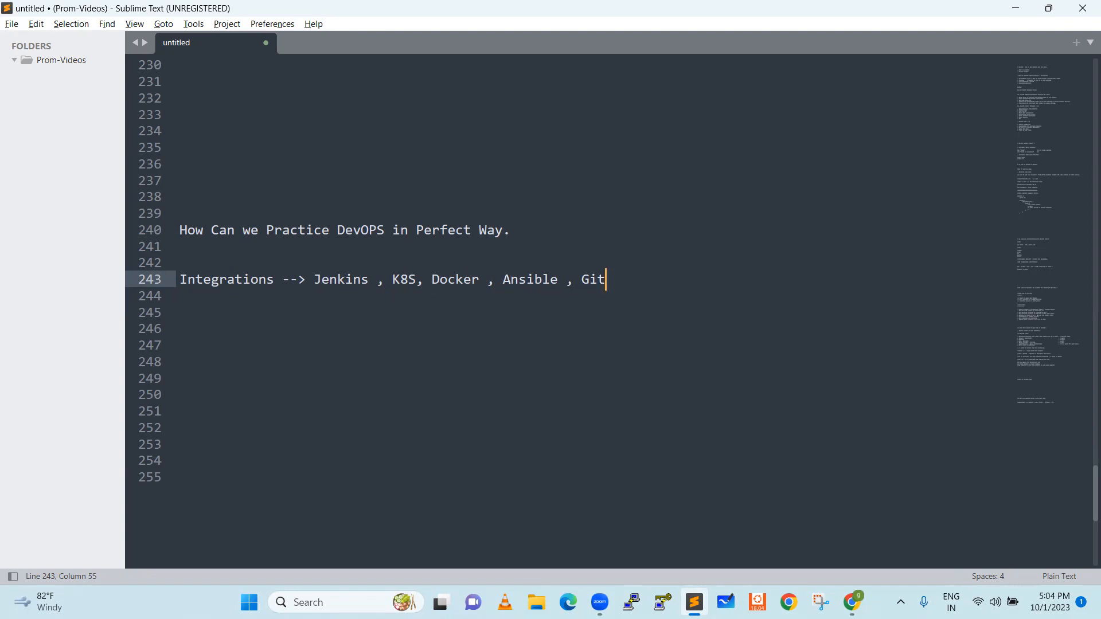
- Start a fresh line below the Integrations tool list
{"action": "key", "text": "Return"}
{"action": "key", "text": "Return"}
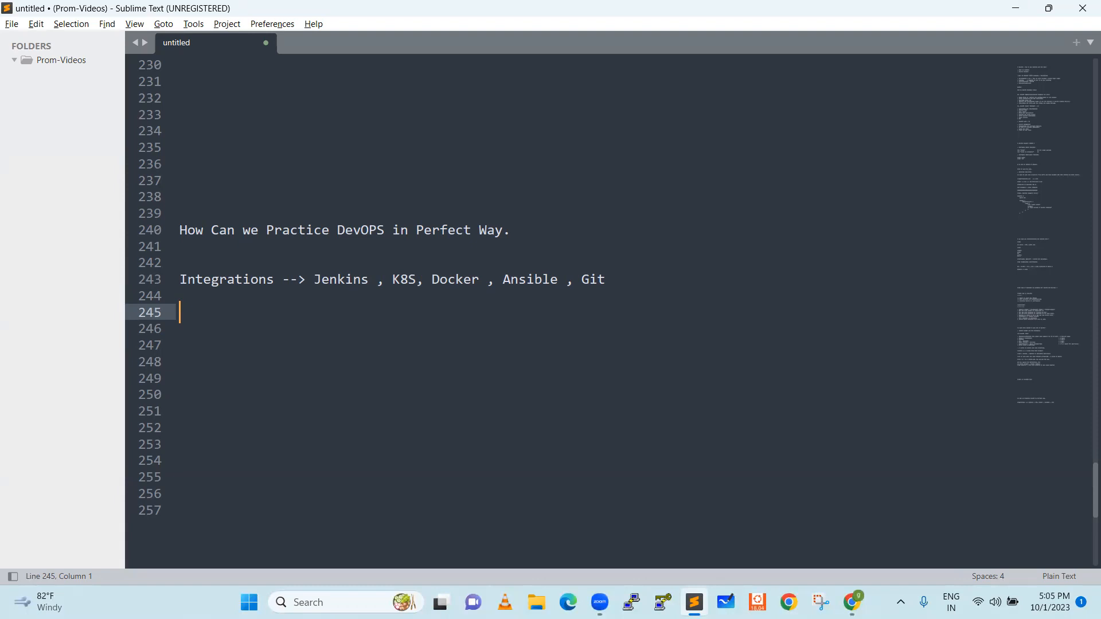
{"action": "type", "text": "Jenkins --- "}
{"action": "type", "text": "Used Aut"}
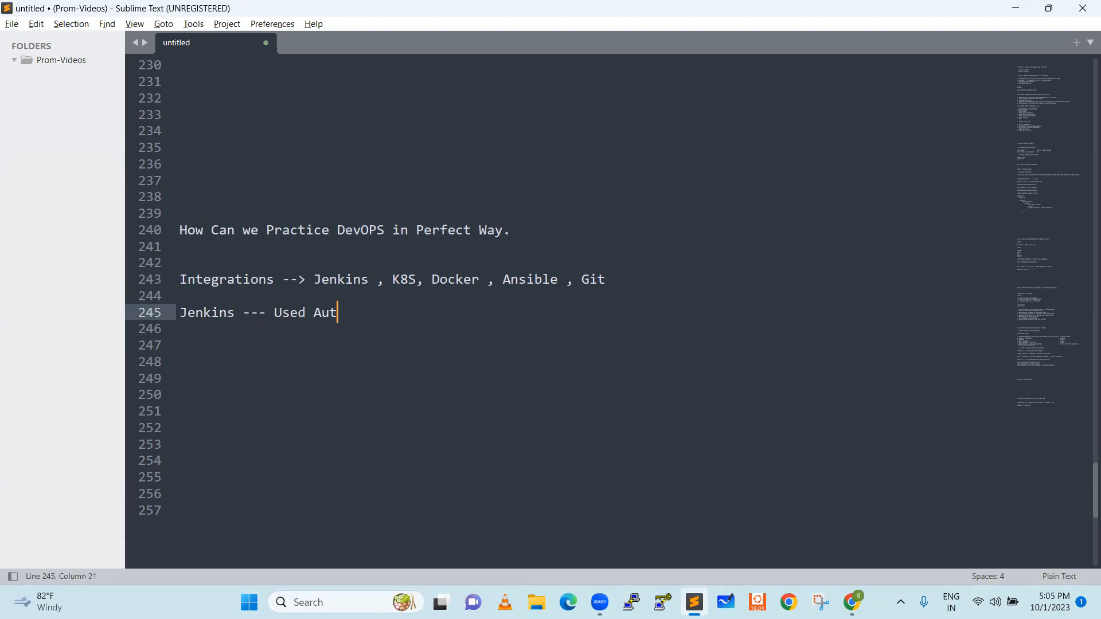
{"action": "type", "text": "omations "}
{"action": "type", "text": "to do"}
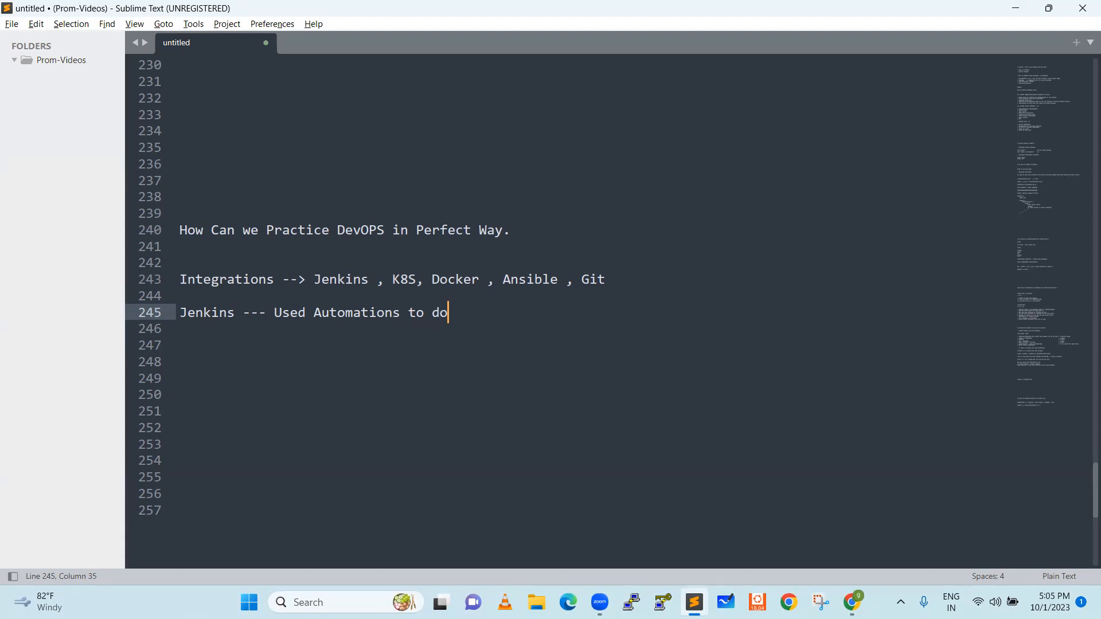
{"action": "type", "text": " in CI CD"}
- Write the Jenkins, K8S and Docker role notes on separate lines
{"action": "key", "text": "Return"}
{"action": "type", "text": "K8S - "}
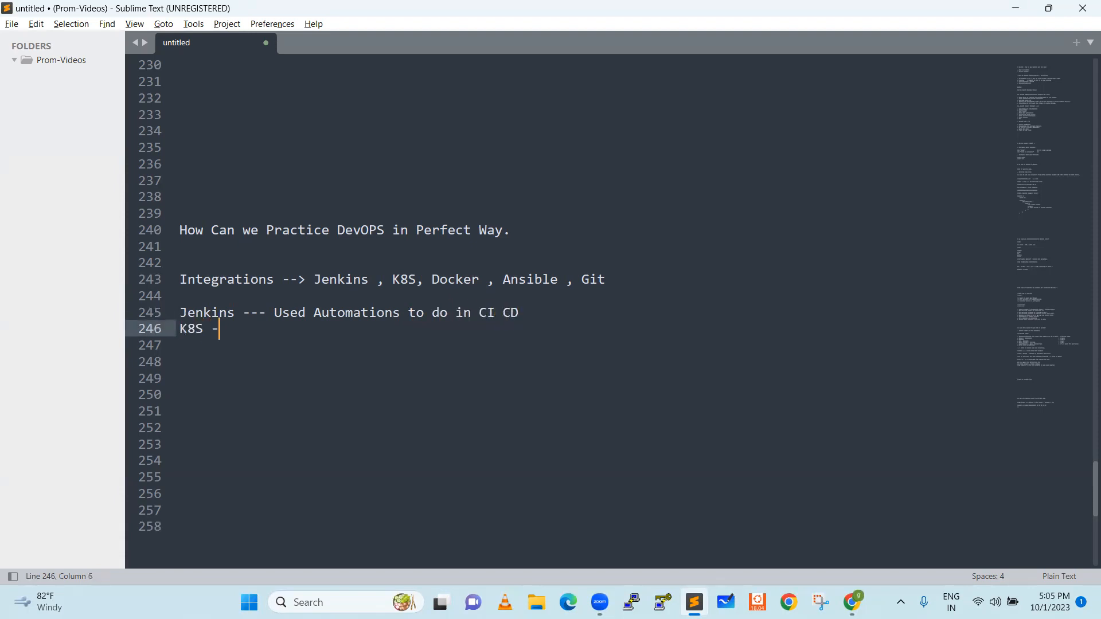
{"action": "type", "text": "Kubernet"}
{"action": "type", "text": "es"}
{"action": "key", "text": "Return"}
{"action": "type", "text": "Docke"}
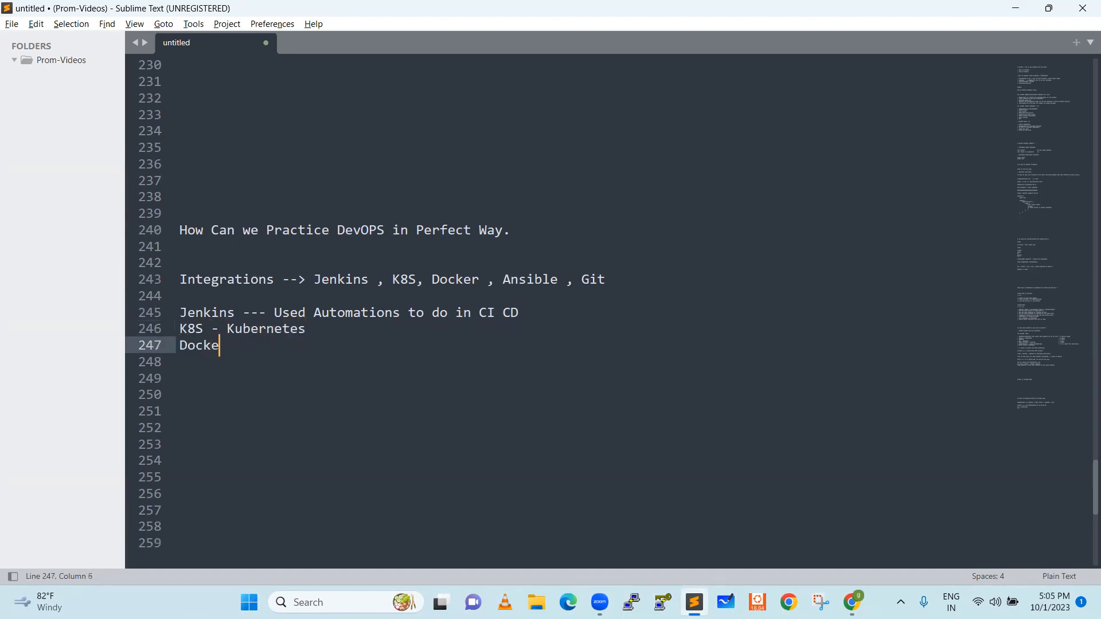
{"action": "type", "text": "r - COntaine"}
{"action": "type", "text": "rs"}
{"action": "key", "text": "Return"}
- Correct the K8S line to read that it orchestrates docker/container
{"action": "key", "text": "Up"}
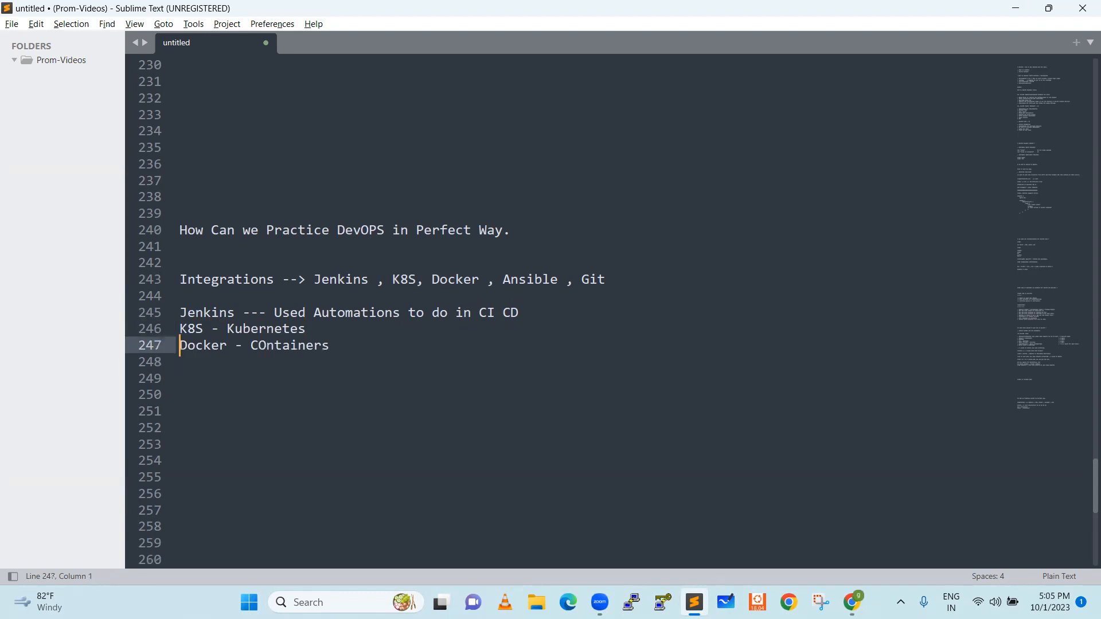
{"action": "key", "text": "Right"}
{"action": "key", "text": "Up"}
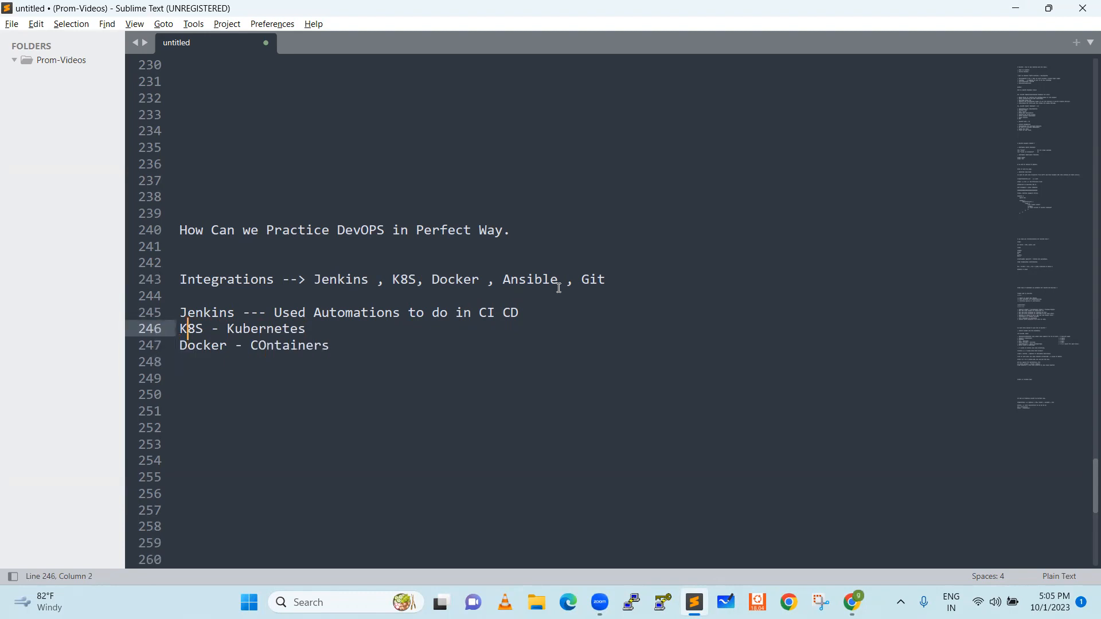
{"action": "left_click", "coordinate": [323, 331]}
{"action": "type", "text": "-"}
{"action": "type", "text": " Orchestar"}
{"action": "key", "text": "BackSpace"}
{"action": "key", "text": "BackSpace"}
{"action": "type", "text": "a"}
{"action": "key", "text": "BackSpace"}
{"action": "type", "text": "r"}
{"action": "type", "text": "ation for "}
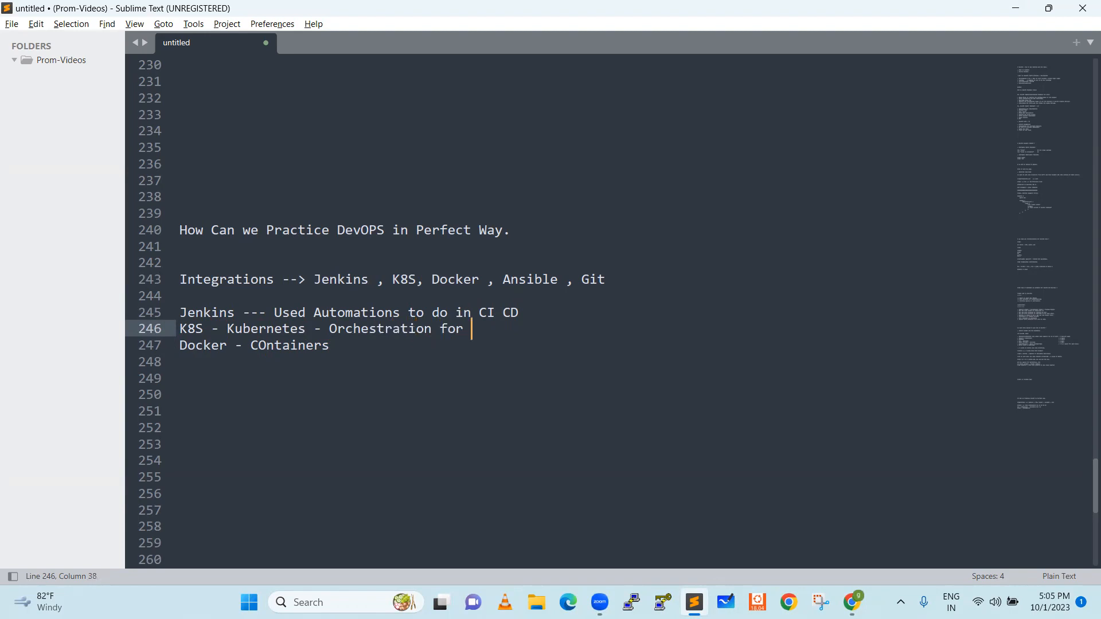
{"action": "type", "text": "docker/com"}
{"action": "key", "text": "BackSpace"}
{"action": "type", "text": "ntaoner"}
{"action": "key", "text": "BackSpace"}
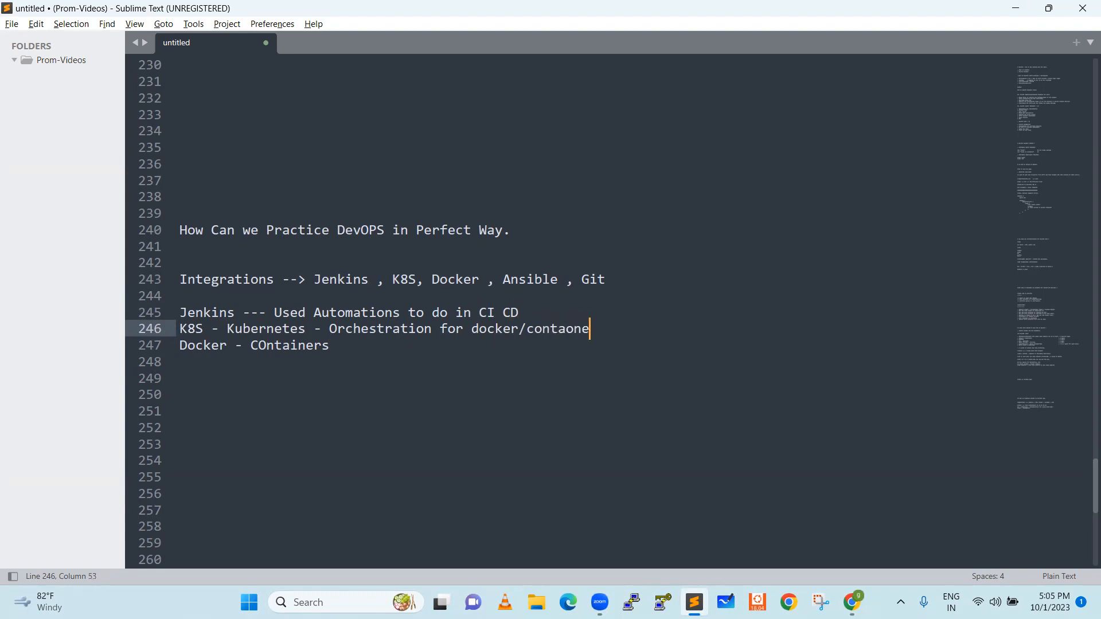
{"action": "key", "text": "BackSpace"}
{"action": "key", "text": "BackSpace"}
{"action": "key", "text": "BackSpace"}
{"action": "type", "text": "iner"}
- Add 'GIT - VCS' and 'Ansible - COnfiguration Mgmt / Software deployer tool.' lines
{"action": "key", "text": "Down"}
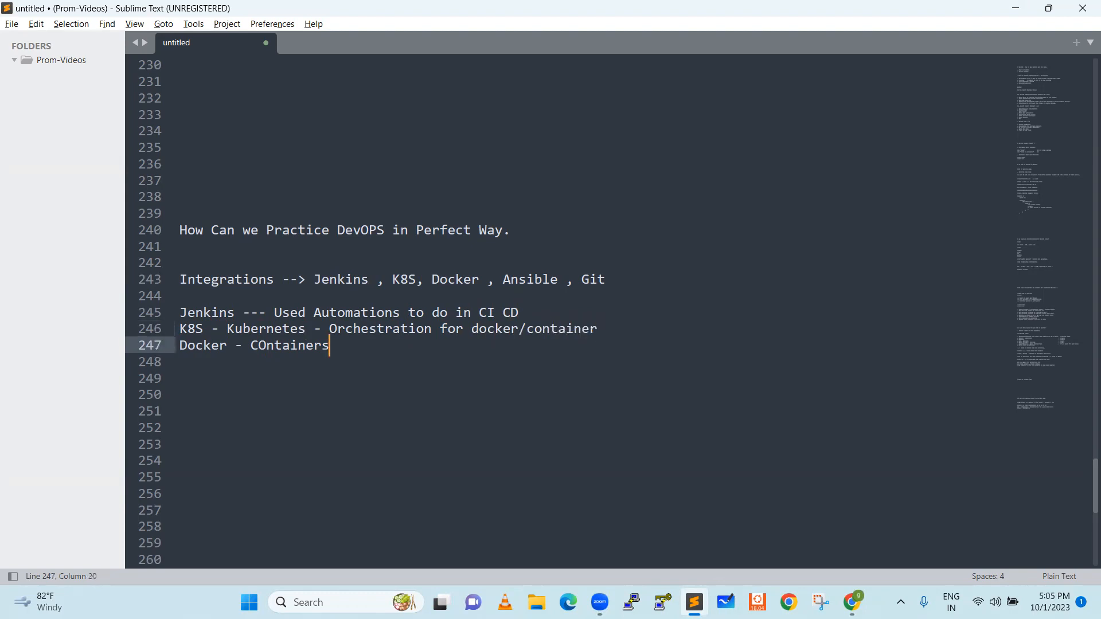
{"action": "key", "text": "Return"}
{"action": "type", "text": "GIT - V"}
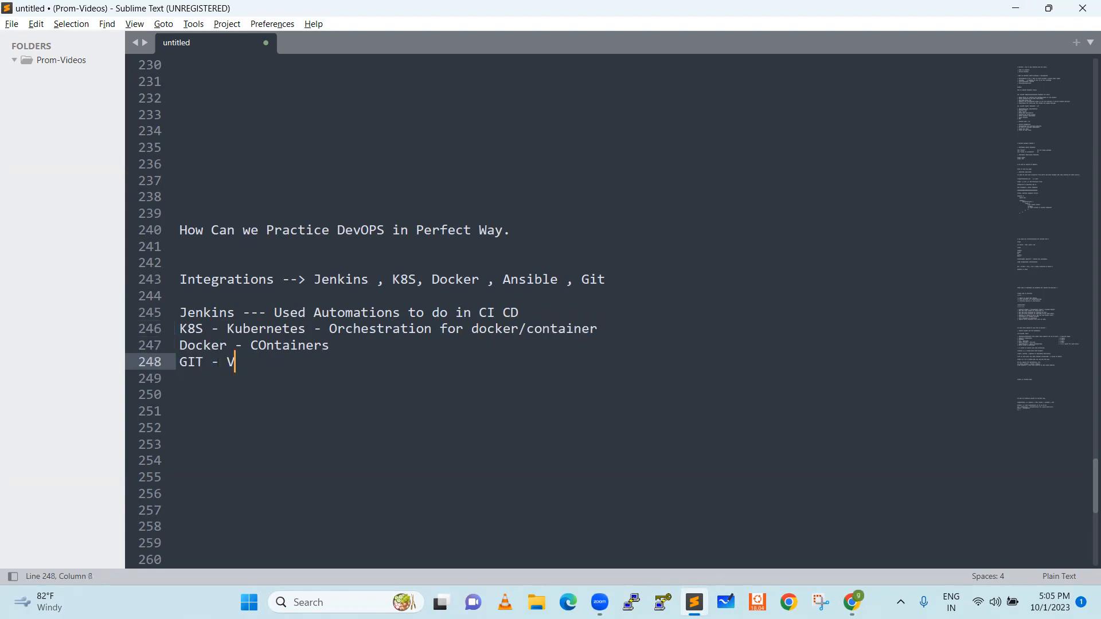
{"action": "type", "text": "CS"}
{"action": "key", "text": "Return"}
{"action": "type", "text": "A"}
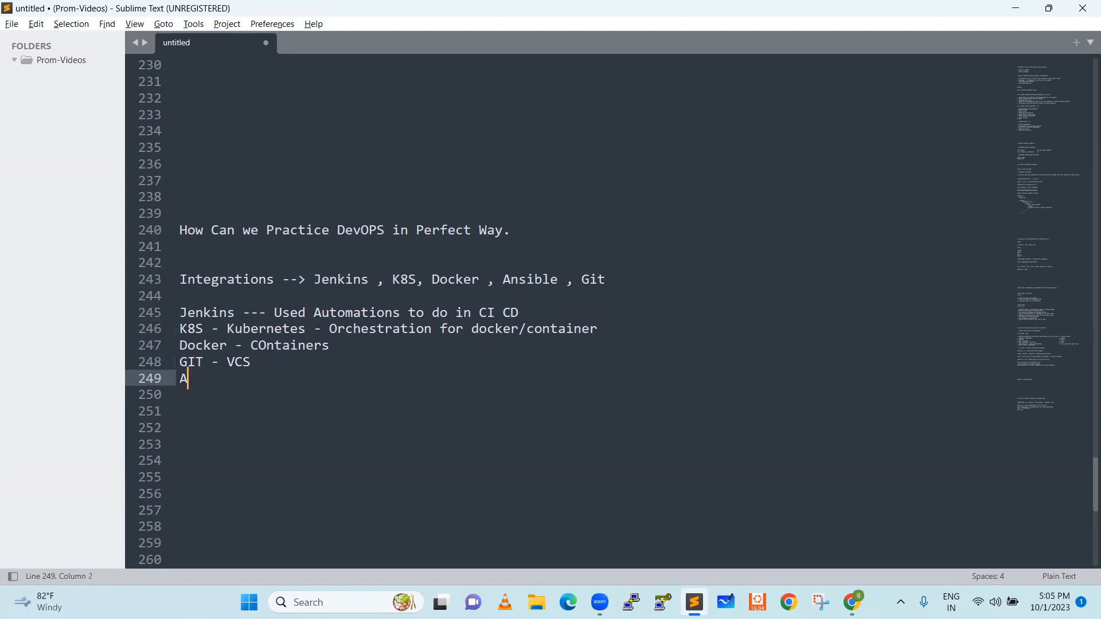
{"action": "type", "text": "nsible - COnfig"}
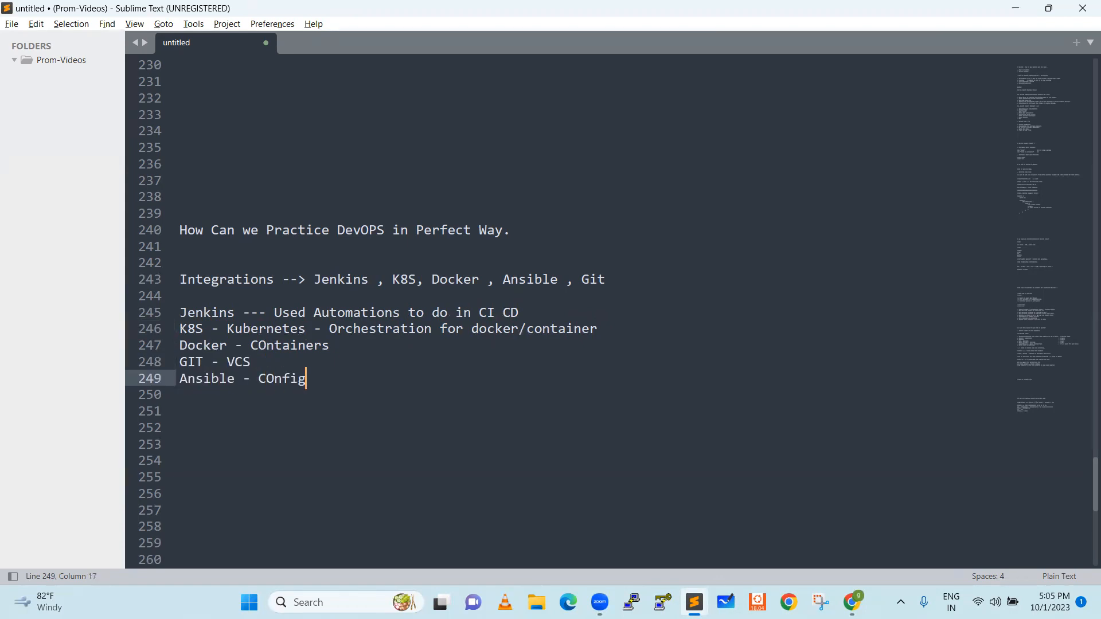
{"action": "type", "text": "uration Mg"}
{"action": "type", "text": "mt / "}
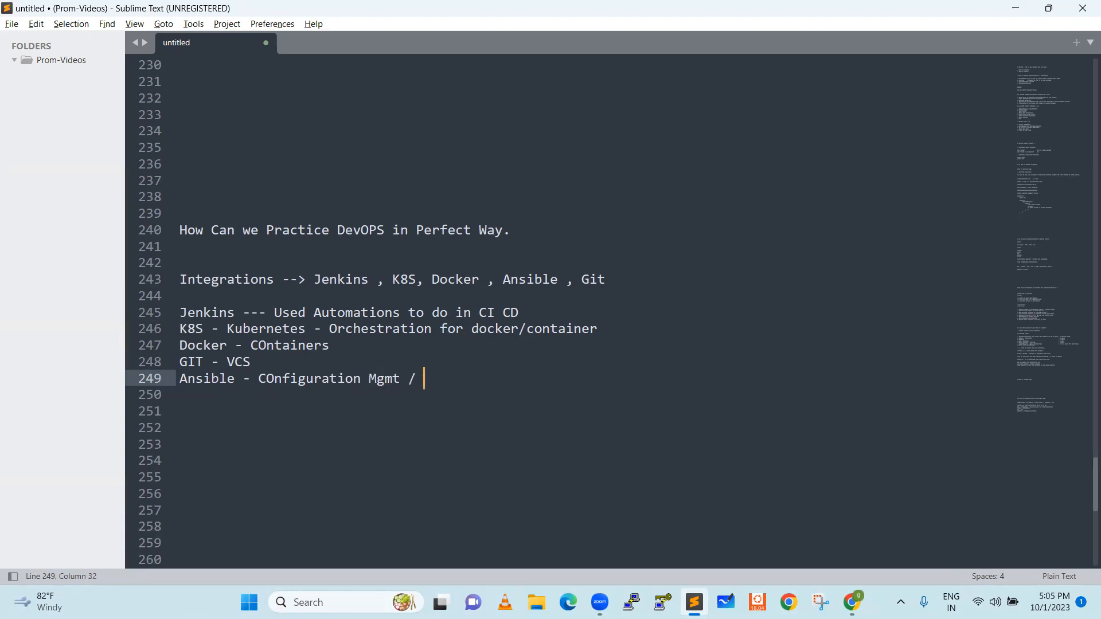
{"action": "type", "text": "Softw"}
{"action": "type", "text": "are deploy"}
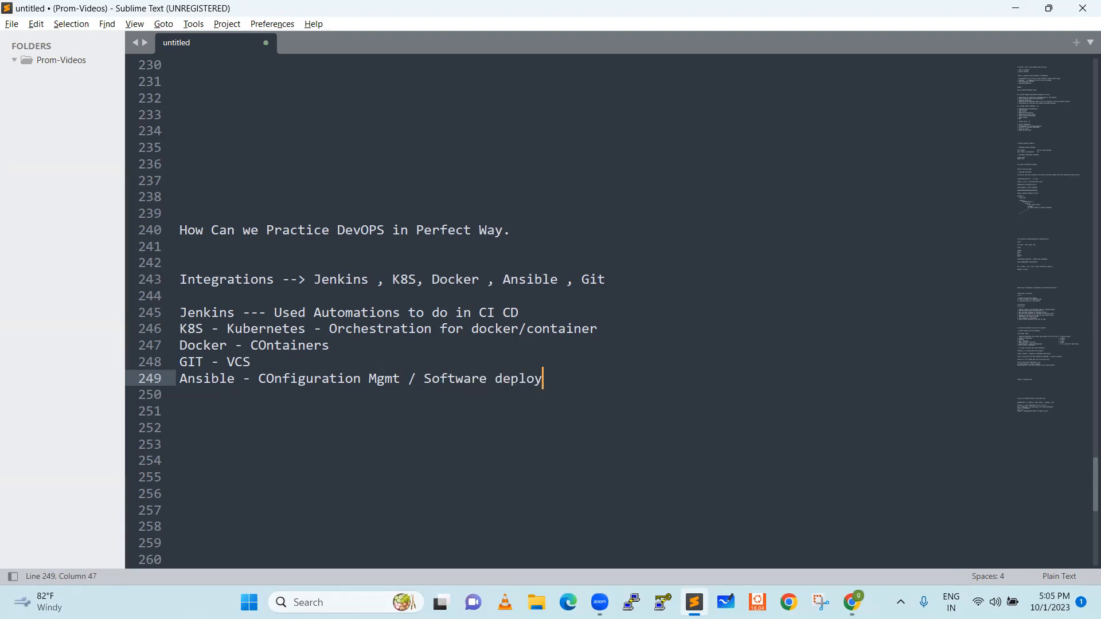
{"action": "type", "text": "er tool."}
{"action": "key", "text": "Return"}
{"action": "key", "text": "Return"}
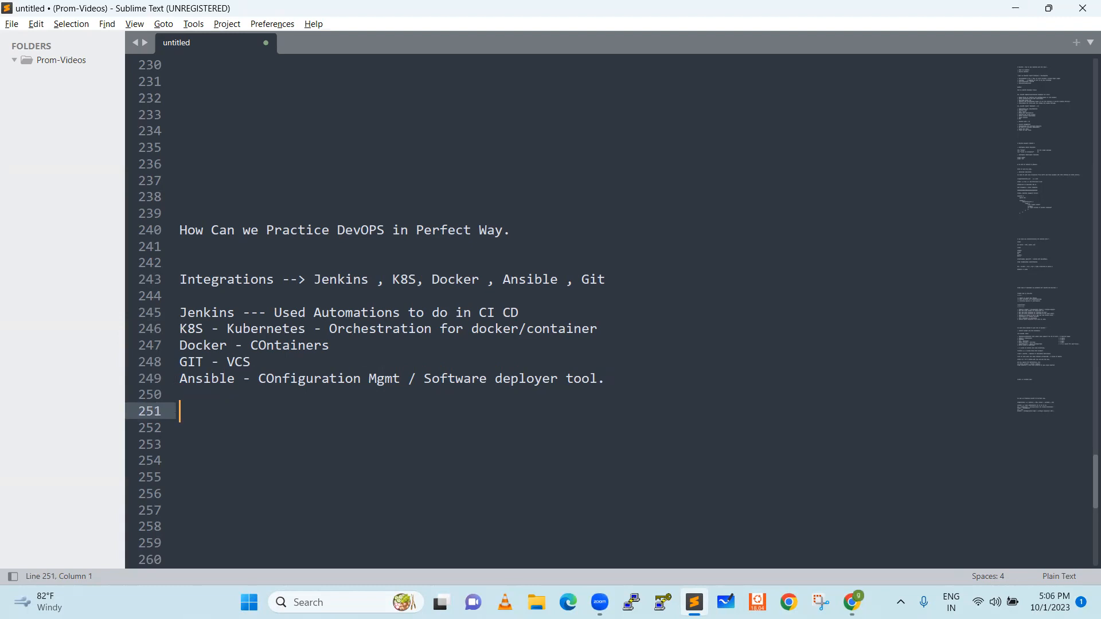
{"action": "type", "text": "Use"}
{"action": "key", "text": "BackSpace"}
{"action": "key", "text": "BackSpace"}
{"action": "key", "text": "BackSpace"}
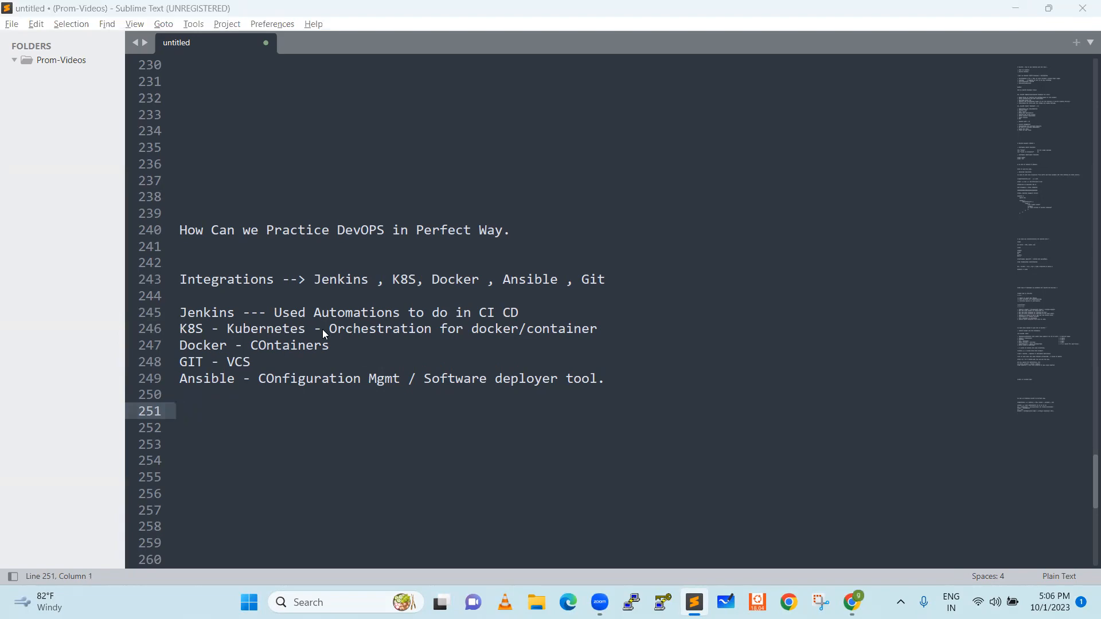
- Copy the Google results' DevOps use-case list and paste it into the notes
{"action": "key", "text": "alt+Tab"}
{"action": "key", "text": "alt+Tab"}
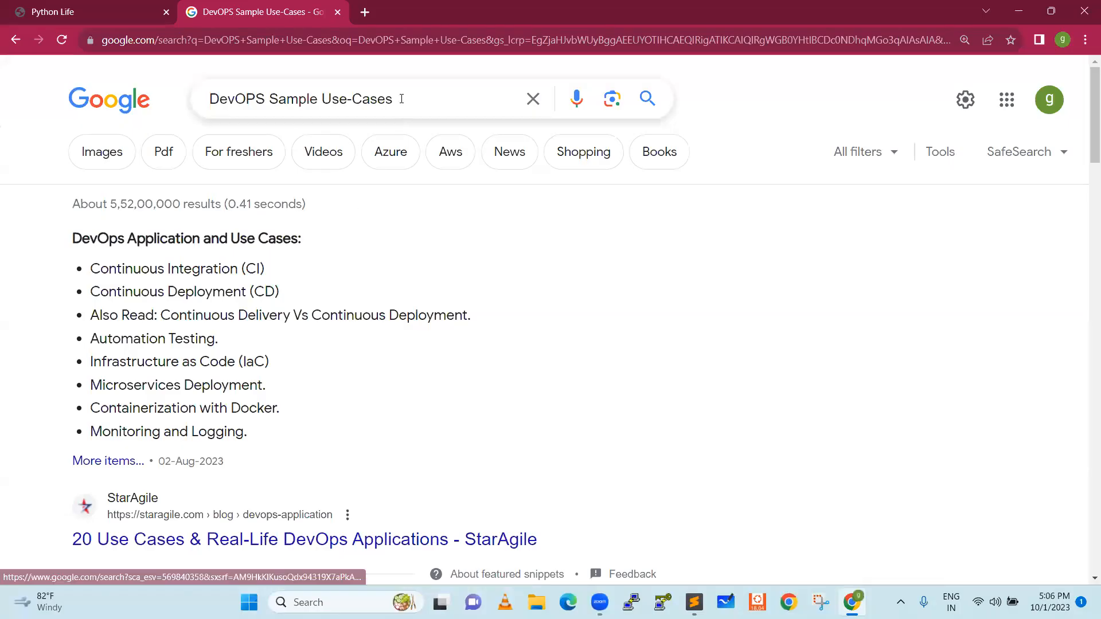
{"action": "mouse_move", "coordinate": [402, 98]}
{"action": "left_mouse_down"}
{"action": "mouse_move", "coordinate": [214, 99]}
{"action": "mouse_move", "coordinate": [294, 400]}
{"action": "left_mouse_up"}
{"action": "left_click_drag", "start_coordinate": [252, 430], "coordinate": [84, 274]}
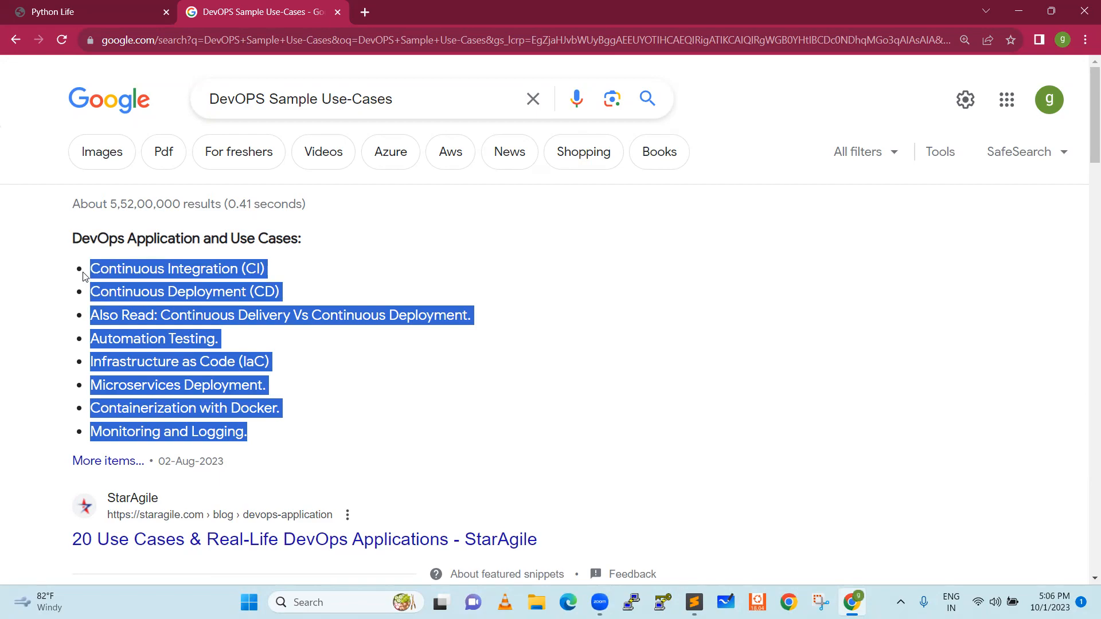
{"action": "key", "text": "alt+Tab"}
{"action": "type", "text": "Continuous Integration (CI) Continuous Deployment (CD) Also Read: Continuous Delivery Vs Continuous Deployment. Automation Testing. Infrastructure as Code (IaC) Microservices Deployment. Containerization with Docker. Monitoring and Logging."}
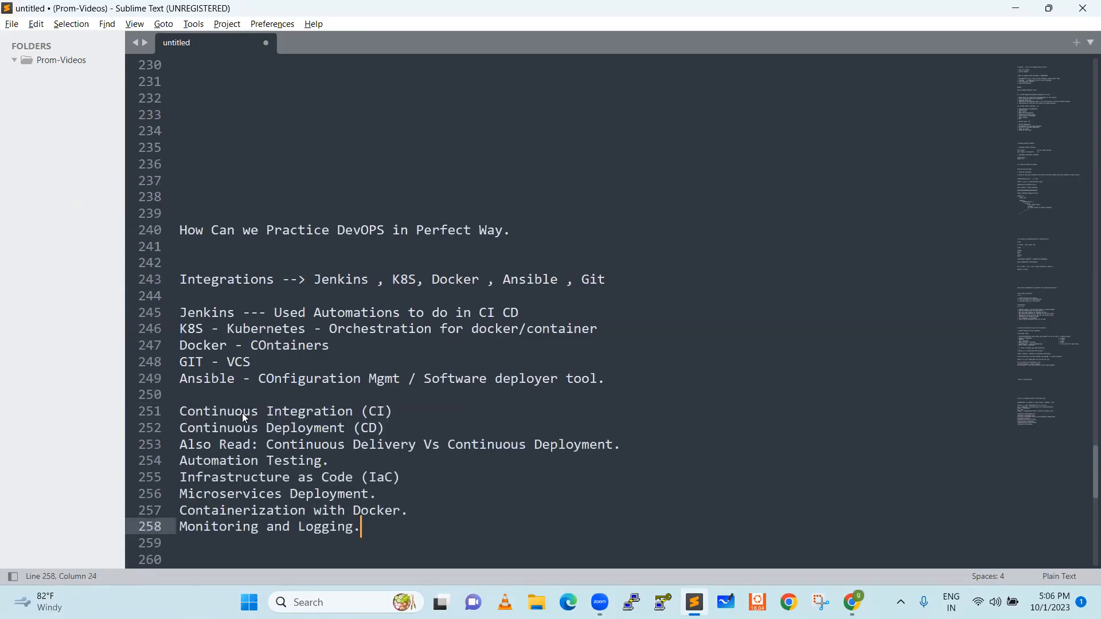
- Add a hash-mark row above the list and annotate CI with '--> Jenkins , GIT , Artifactory'
{"action": "left_click", "coordinate": [181, 406]}
{"action": "key", "text": "Return"}
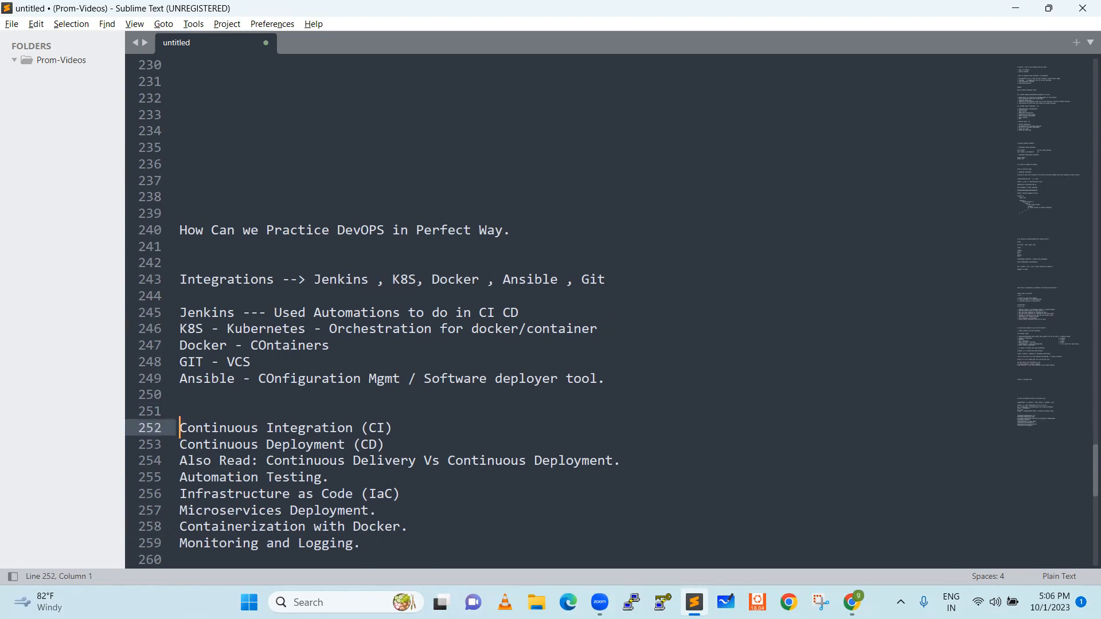
{"action": "key", "text": "Up"}
{"action": "type", "text": "###############"}
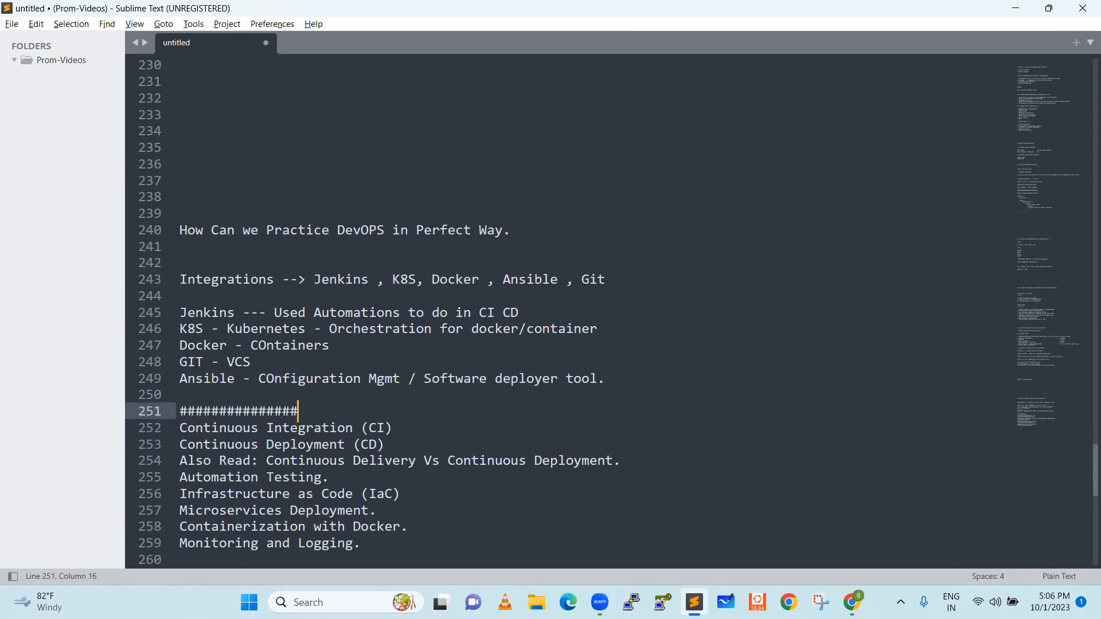
{"action": "type", "text": "########################"}
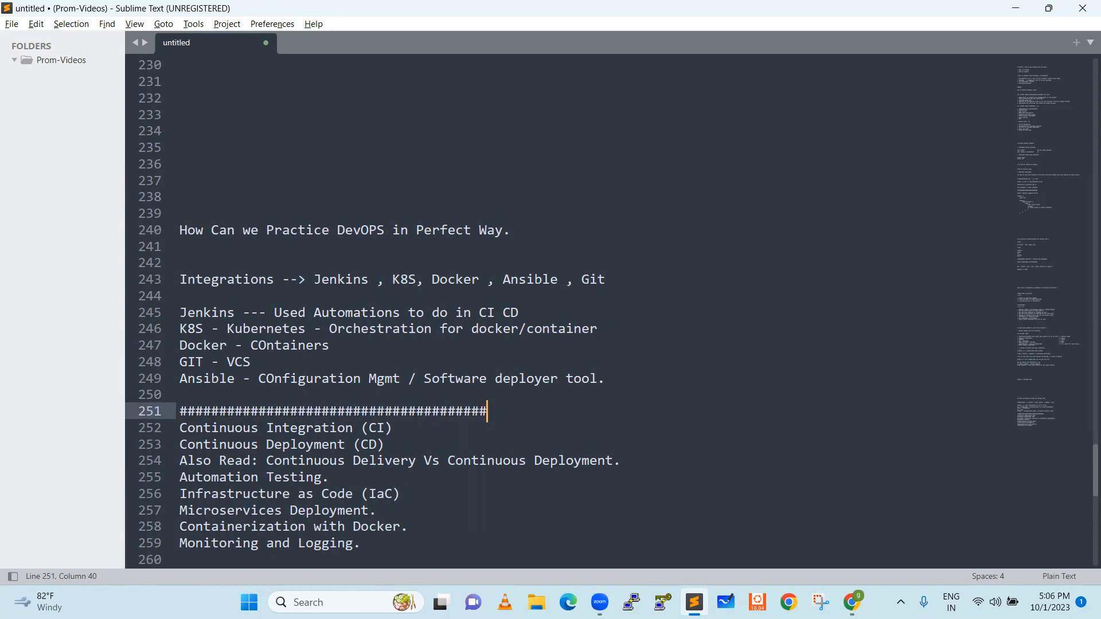
{"action": "key", "text": "Down"}
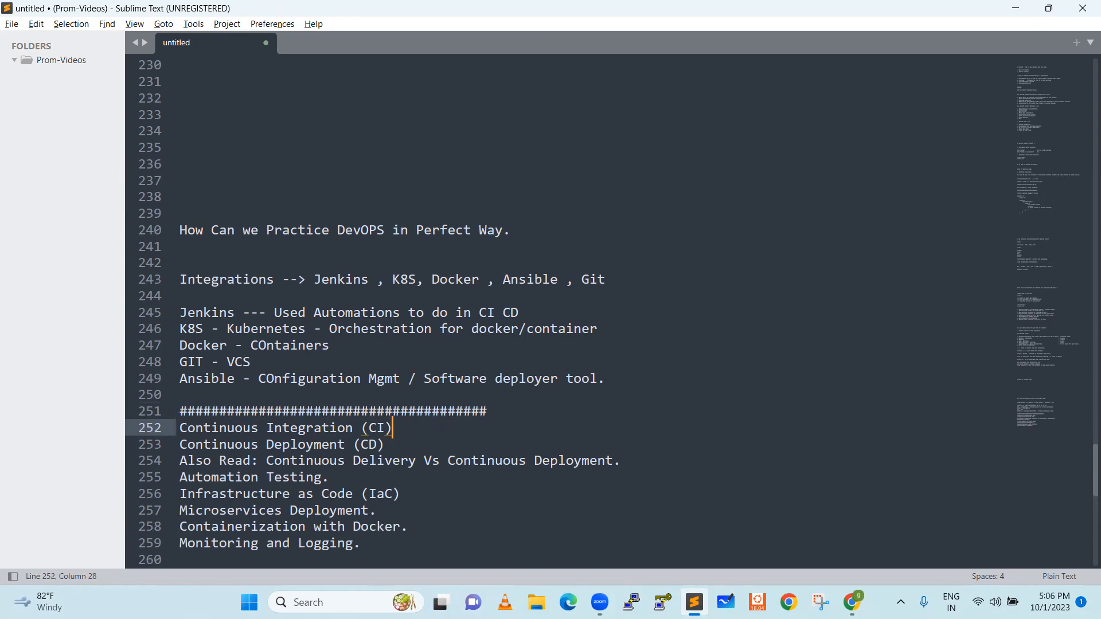
{"action": "type", "text": " --> "}
{"action": "type", "text": "Jenkins , "}
{"action": "type", "text": "GIT , A"}
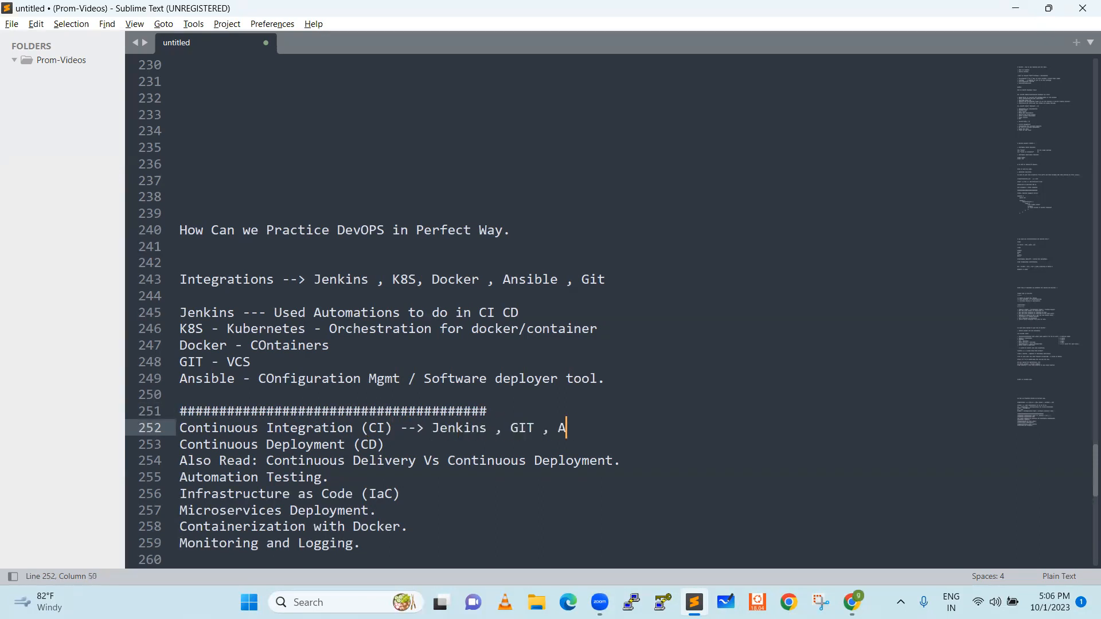
{"action": "type", "text": "rtifactory "}
{"action": "type", "text": "/"}
{"action": "key", "text": "BackSpace"}
- Annotate CD with 'Jenkins, Artifactory, Deployment in Specific env [ VM, CLoud, Kubernetes, Docker]'
{"action": "key", "text": "Down"}
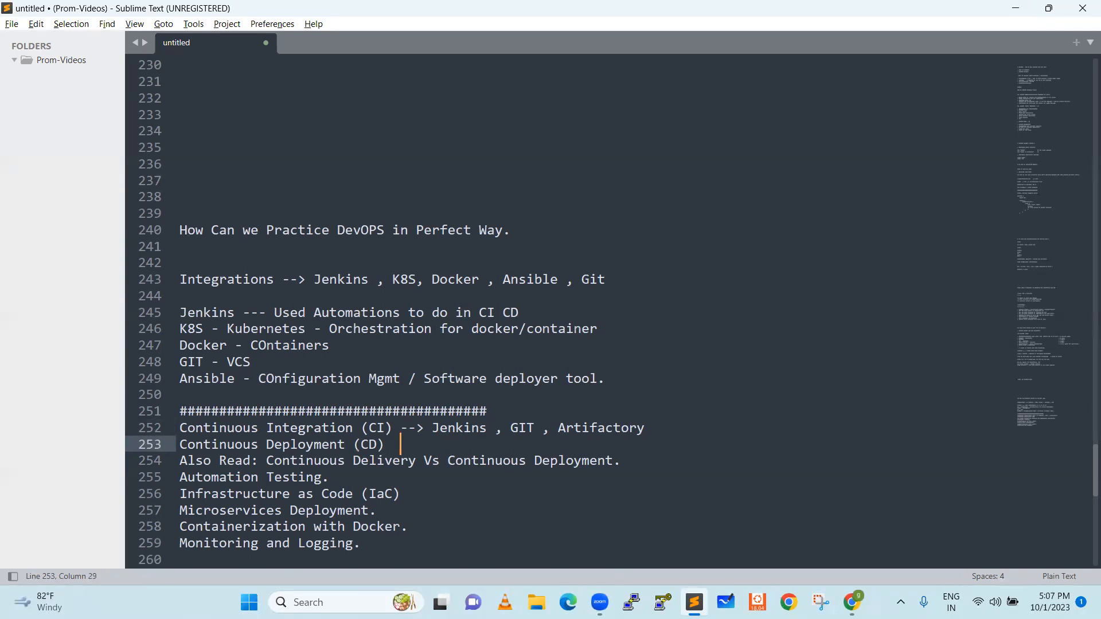
{"action": "type", "text": "-->"}
{"action": "type", "text": "Jenkins"}
{"action": "key", "text": "BackSpace"}
{"action": "key", "text": "BackSpace"}
{"action": "key", "text": "BackSpace"}
{"action": "key", "text": "BackSpace"}
{"action": "type", "text": "kins, "}
{"action": "type", "text": "Artifac"}
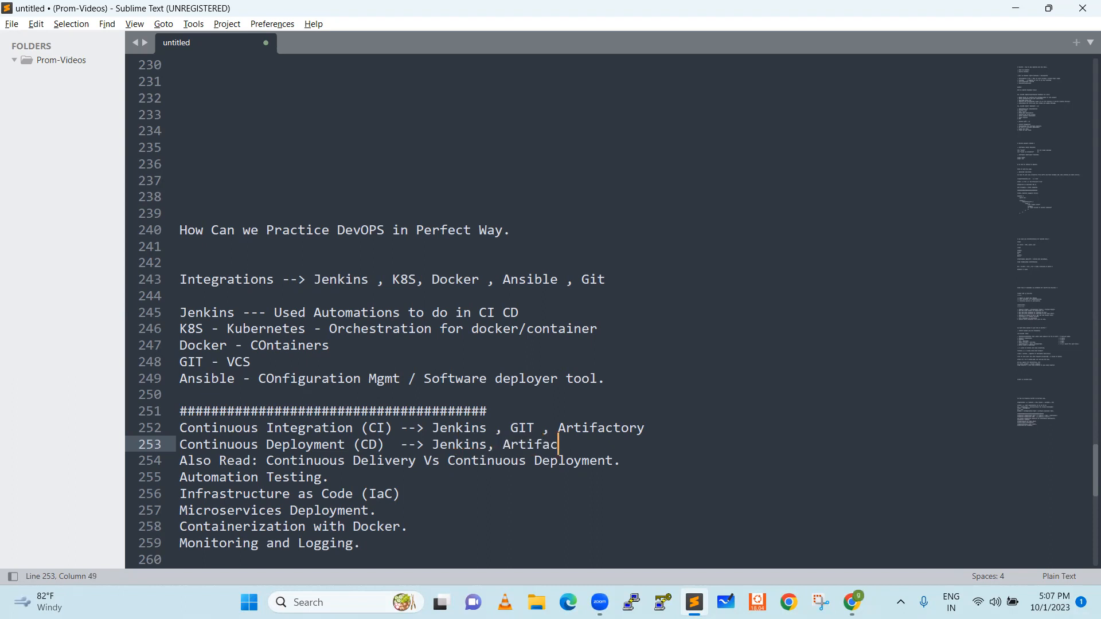
{"action": "type", "text": "tory"}
{"action": "key", "text": "BackSpace"}
{"action": "type", "text": ", "}
{"action": "type", "text": "Deployemn"}
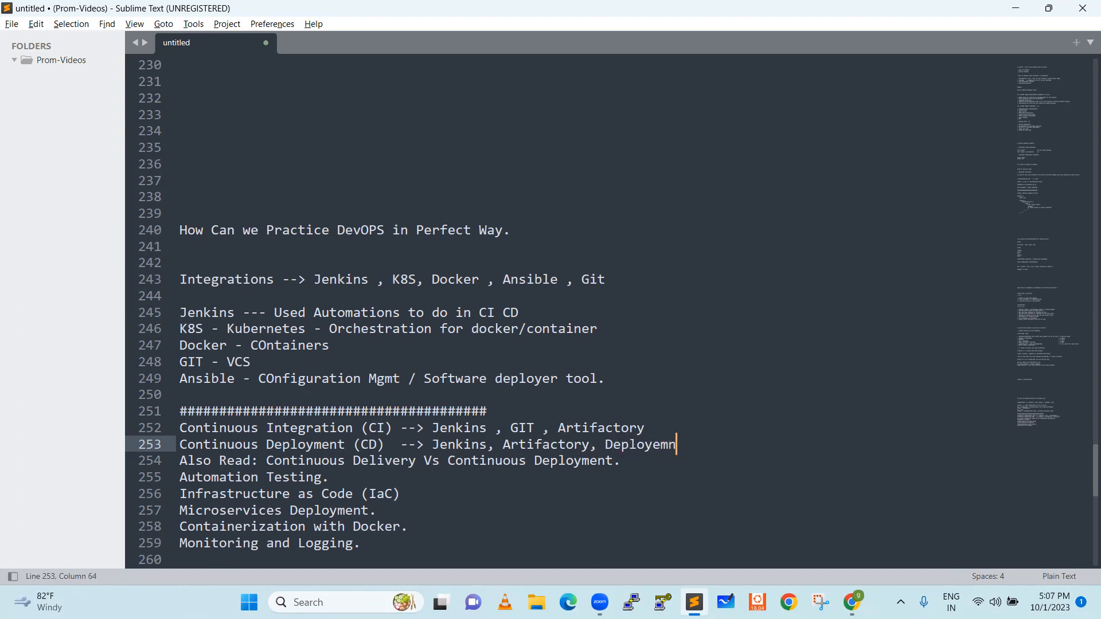
{"action": "key", "text": "BackSpace"}
{"action": "key", "text": "BackSpace"}
{"action": "key", "text": "BackSpace"}
{"action": "type", "text": "ment in "}
{"action": "type", "text": "Specific env "}
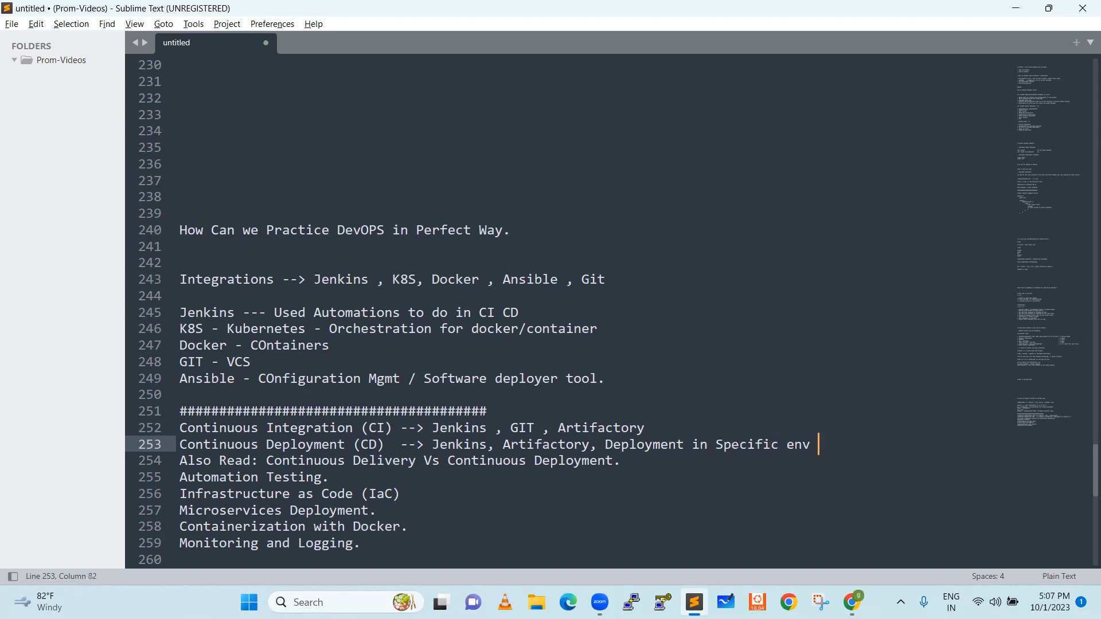
{"action": "type", "text": "[ VM"}
{"action": "type", "text": ", CLoud, "}
{"action": "type", "text": "Kubernetes."}
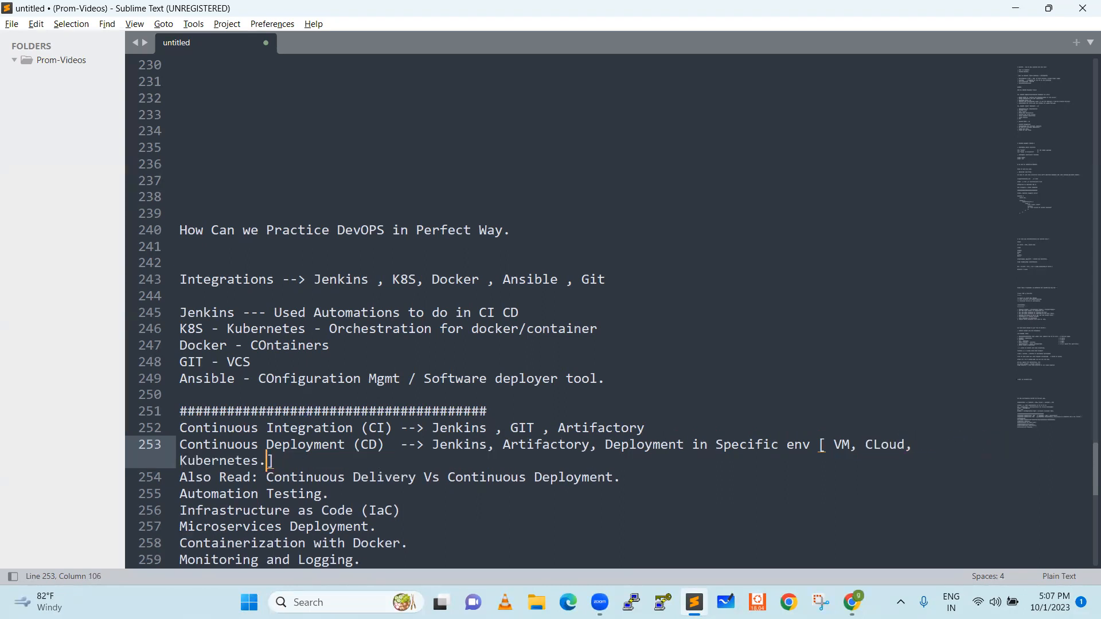
{"action": "key", "text": "BackSpace"}
{"action": "key", "text": "BackSpace"}
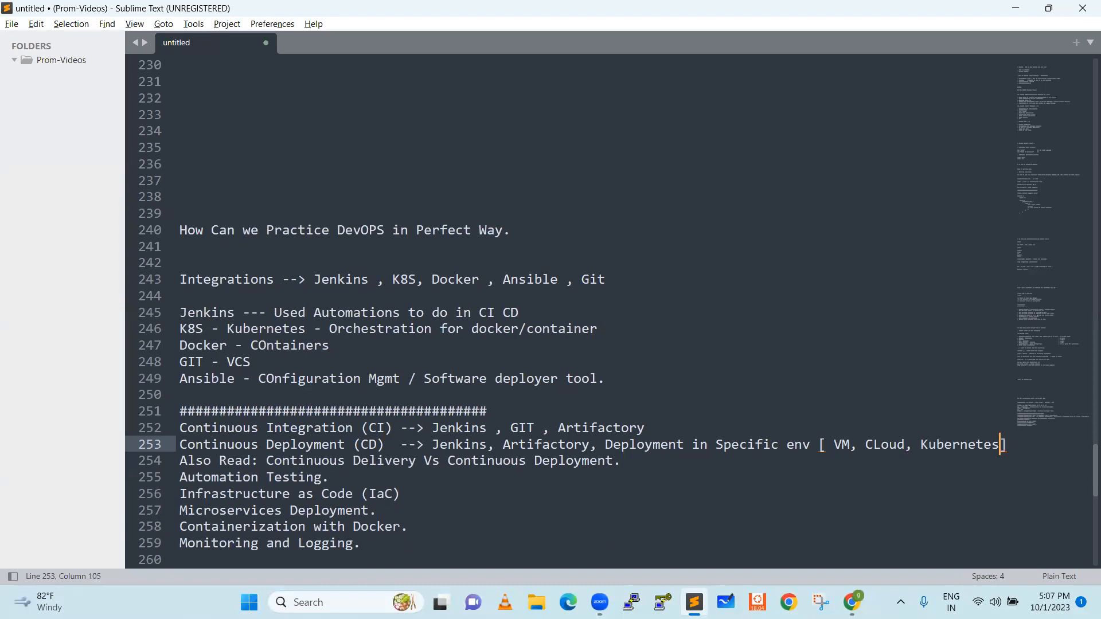
{"action": "type", "text": ", Docker"}
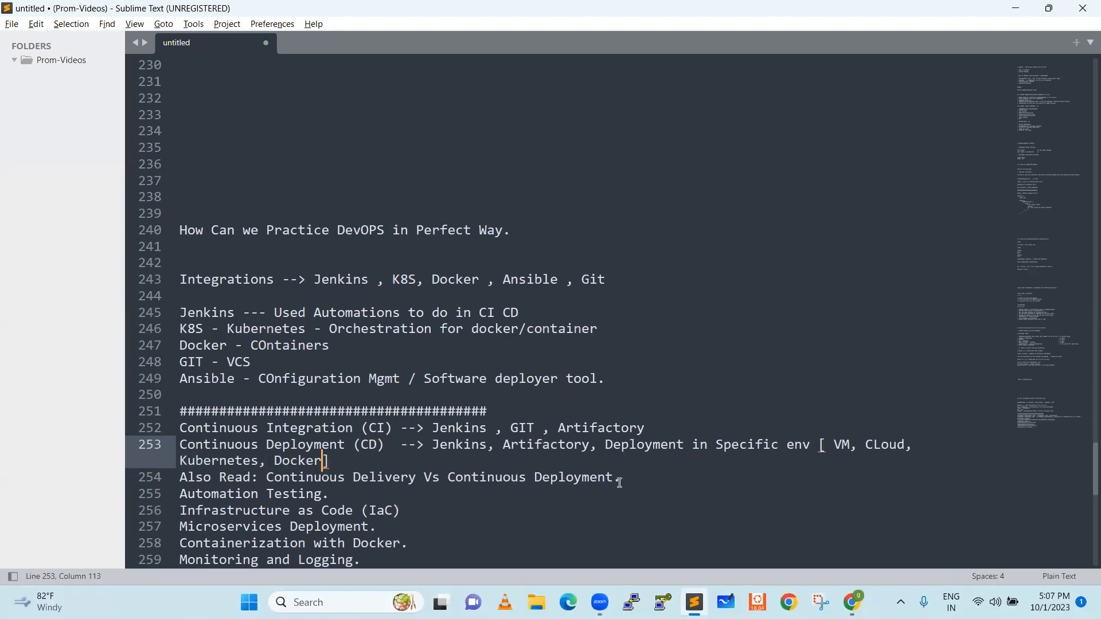
- Delete the 'Also Read: Continuous Delivery Vs Continuous Deployment.' sentence and leftover period
{"action": "left_click_drag", "start_coordinate": [615, 474], "coordinate": [157, 480]}
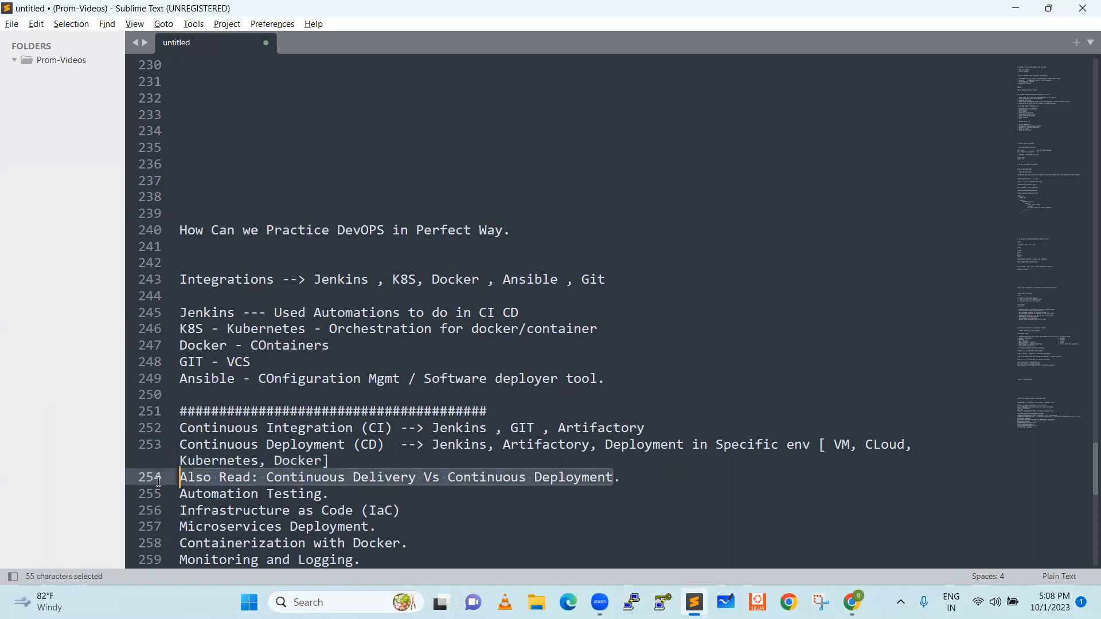
{"action": "key", "text": "BackSpace"}
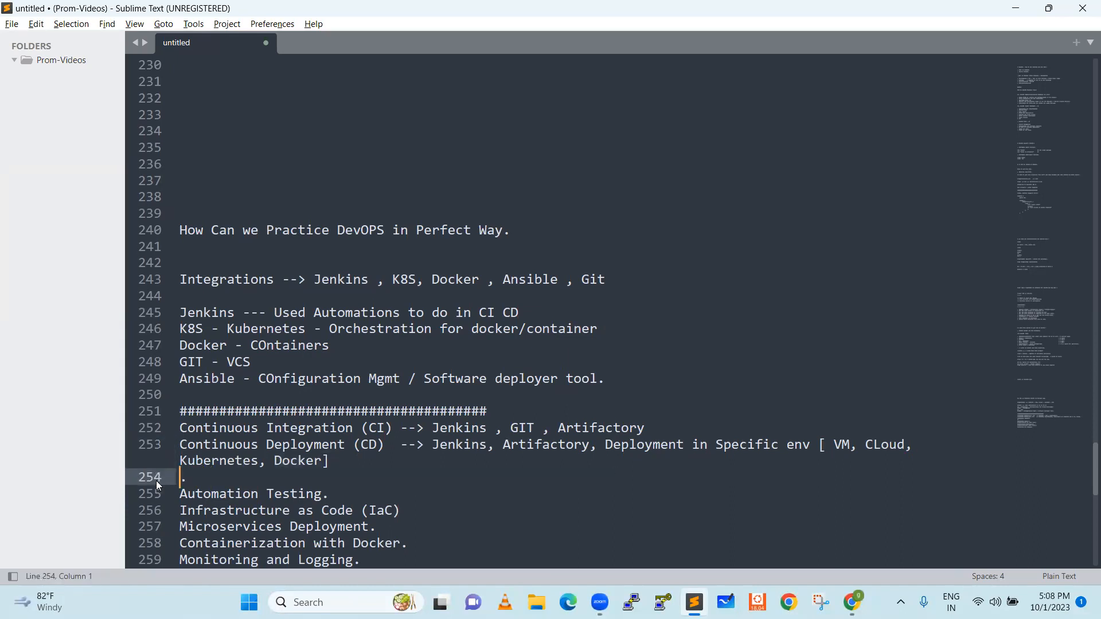
{"action": "key", "text": "Delete"}
{"action": "left_click", "coordinate": [559, 444]}
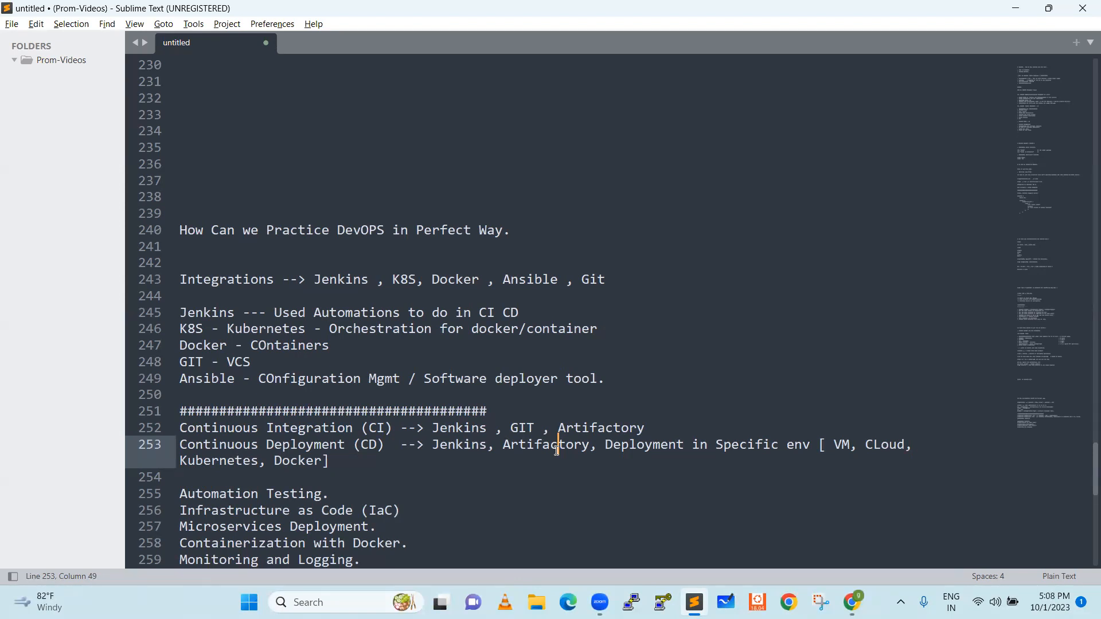
{"action": "left_click", "coordinate": [401, 482]}
- Highlight the Continuous Integration (CI) line for emphasis
{"action": "mouse_move", "coordinate": [369, 479]}
{"action": "left_mouse_down"}
{"action": "mouse_move", "coordinate": [180, 433]}
{"action": "mouse_move", "coordinate": [203, 433]}
{"action": "left_mouse_up"}
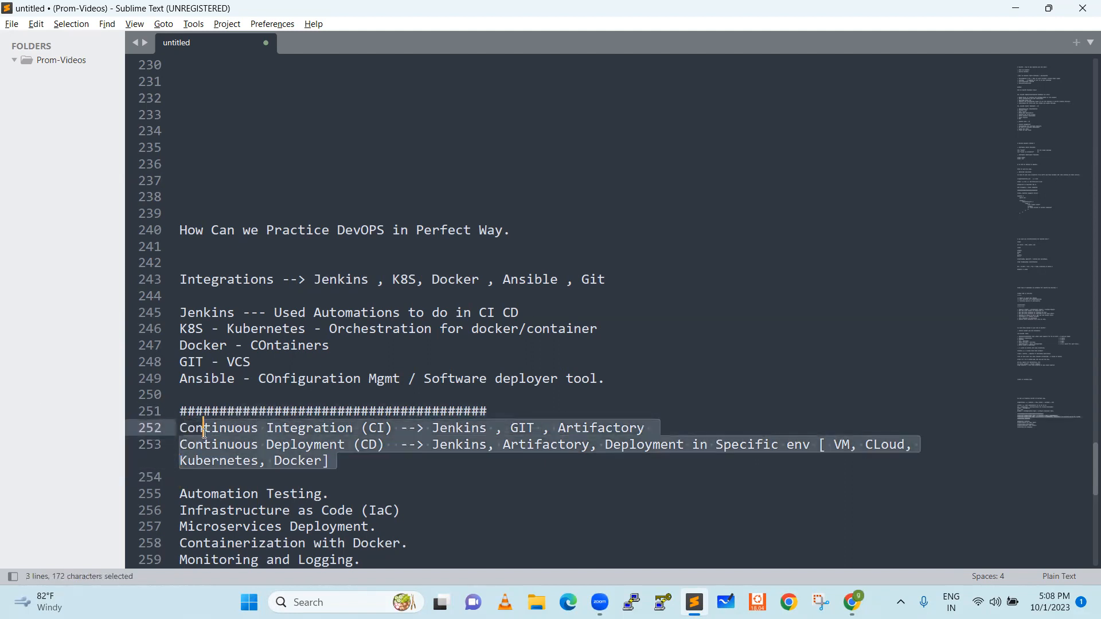
{"action": "left_click", "coordinate": [204, 431]}
{"action": "double_click", "coordinate": [241, 427]}
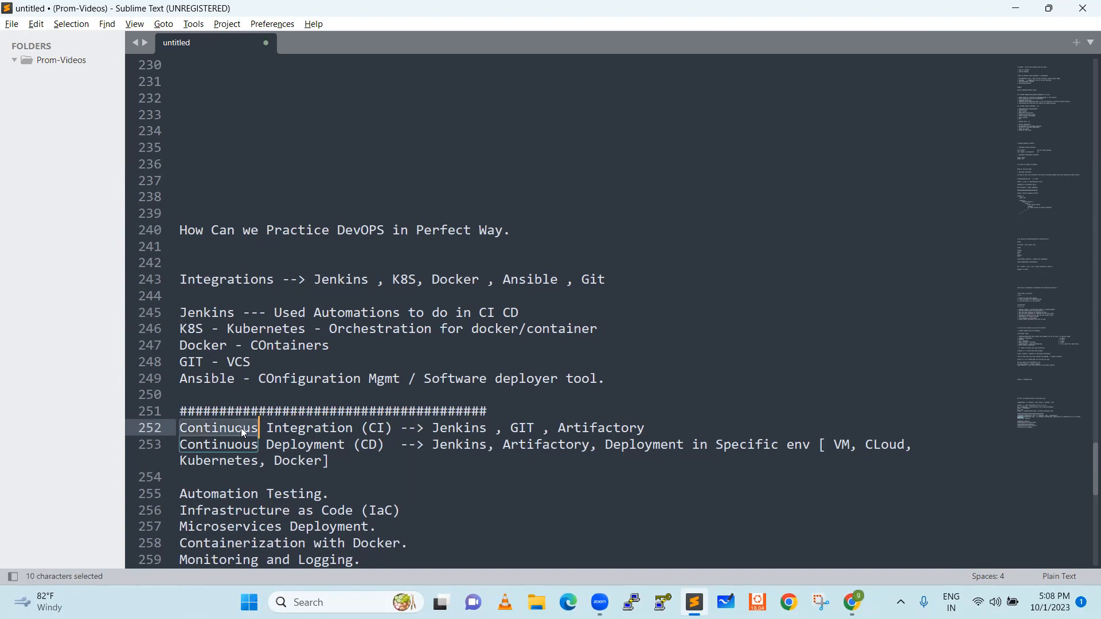
{"action": "left_click", "coordinate": [369, 430]}
{"action": "left_click_drag", "start_coordinate": [392, 423], "coordinate": [168, 422]}
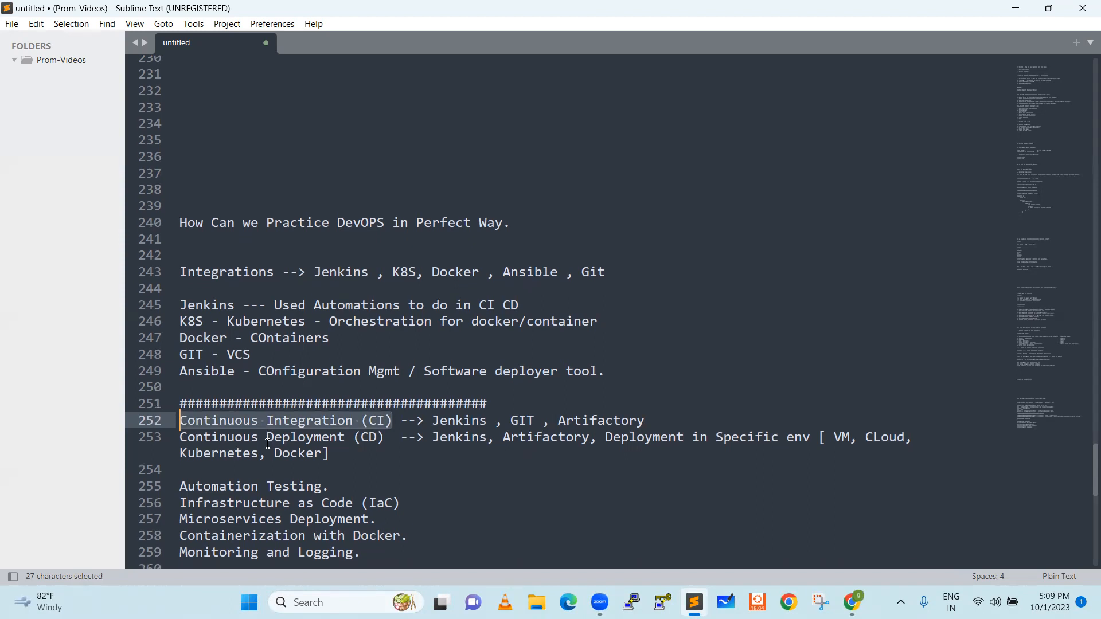
{"action": "scroll", "coordinate": [275, 439], "scroll_direction": "down", "scroll_amount": 2}
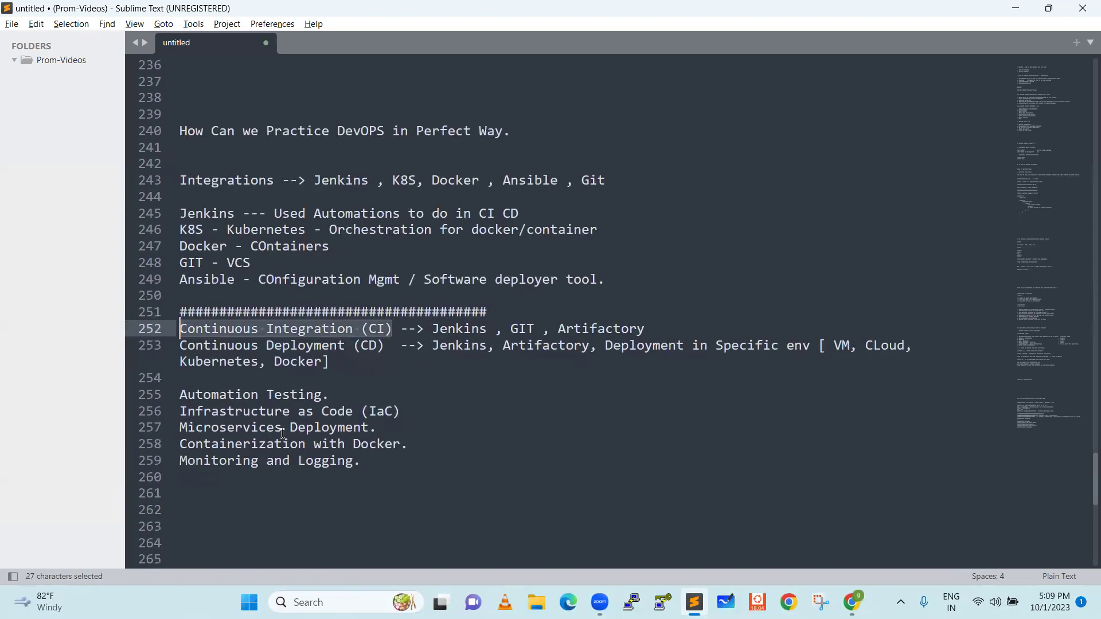
- Annotate Automation Testing with '### FT, Selenium , DAST' and open blank lines below it
{"action": "left_click", "coordinate": [341, 400]}
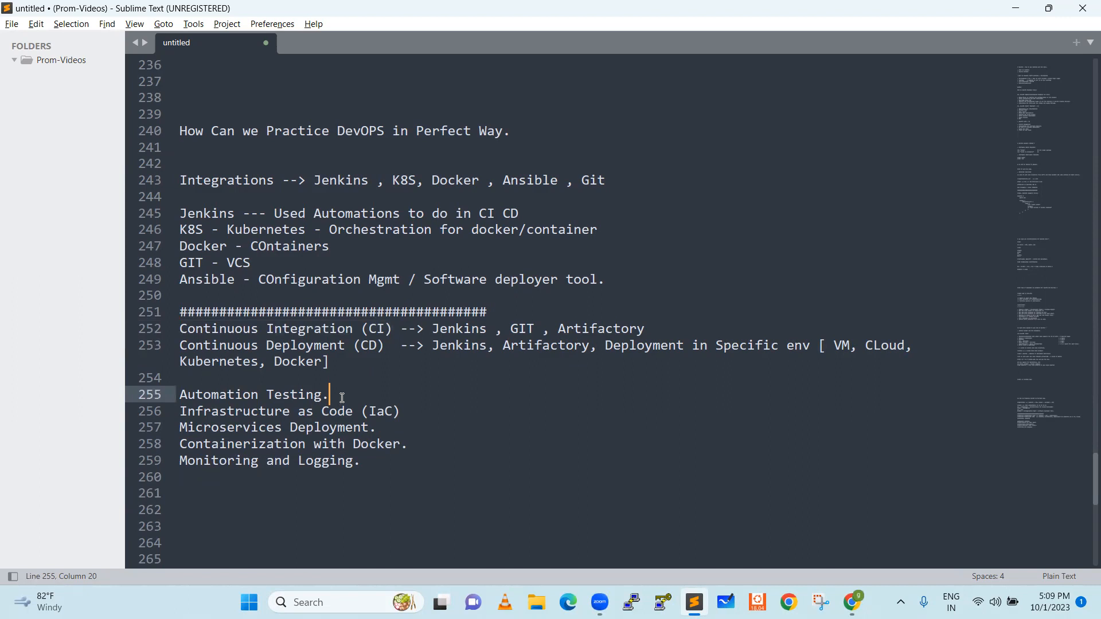
{"action": "type", "text": "  ### "}
{"action": "type", "text": "FUN"}
{"action": "key", "text": "BackSpace"}
{"action": "key", "text": "BackSpace"}
{"action": "type", "text": "T, S"}
{"action": "type", "text": "elenium ,"}
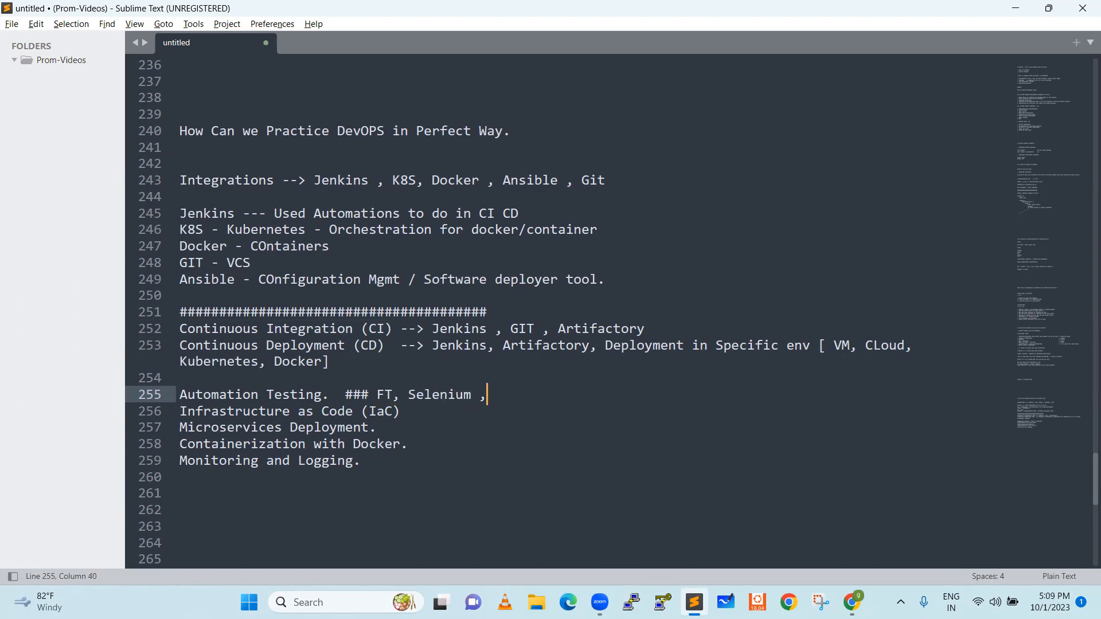
{"action": "type", "text": " DAST"}
{"action": "key", "text": "Return"}
{"action": "key", "text": "Return"}
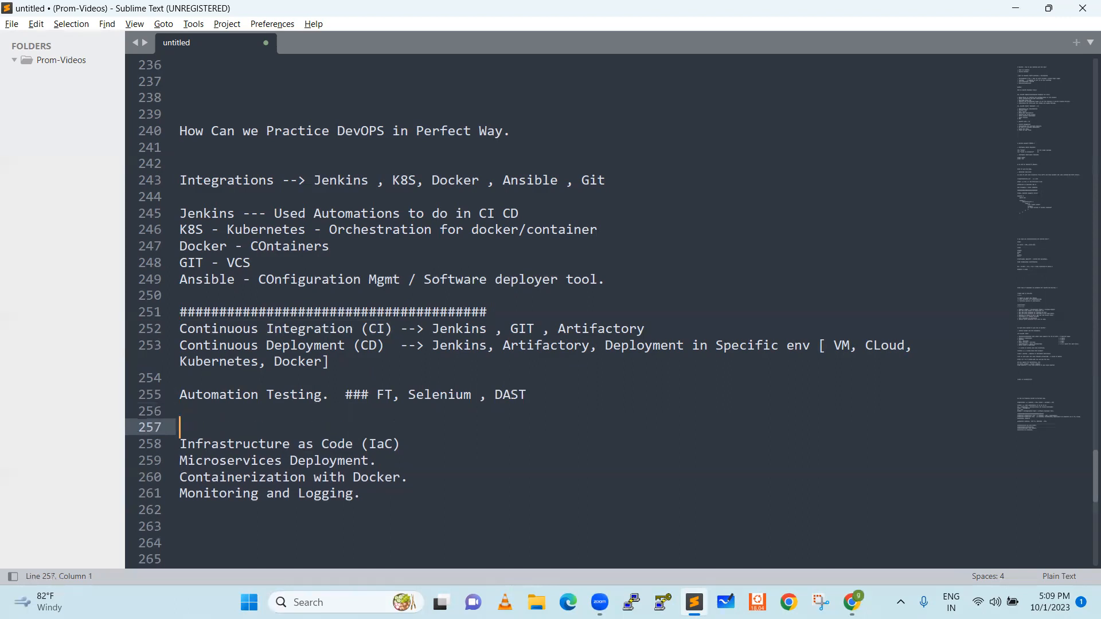
{"action": "key", "text": "Return"}
{"action": "key", "text": "Up"}
{"action": "type", "text": "CI "}
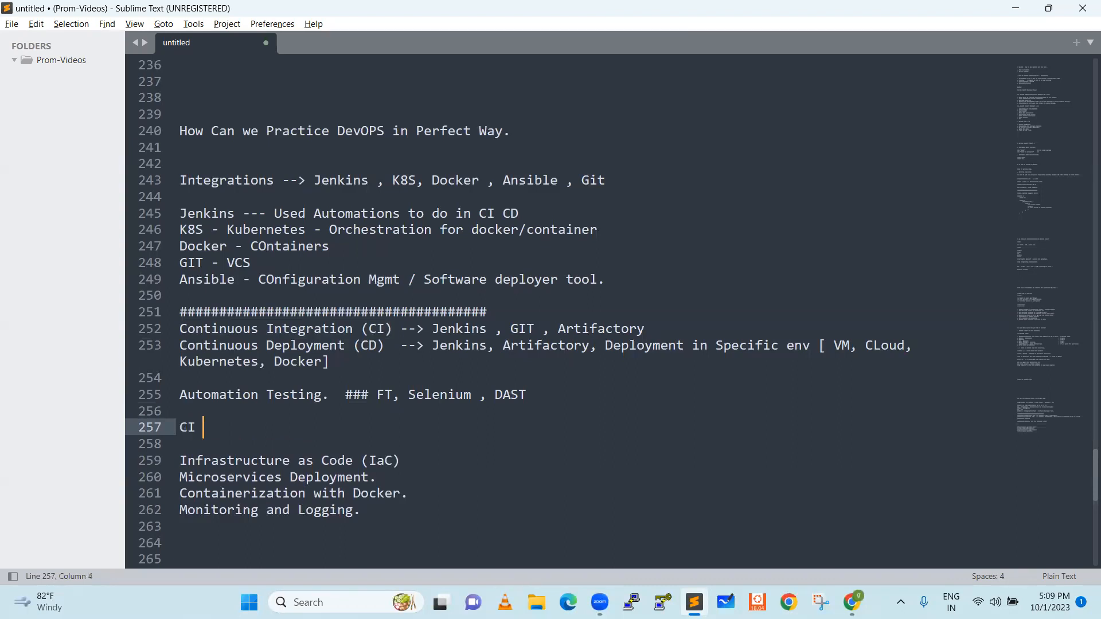
{"action": "type", "text": "+ "}
{"action": "type", "text": "AT ="}
{"action": "type", "text": "=> "}
{"action": "type", "text": "Secure "}
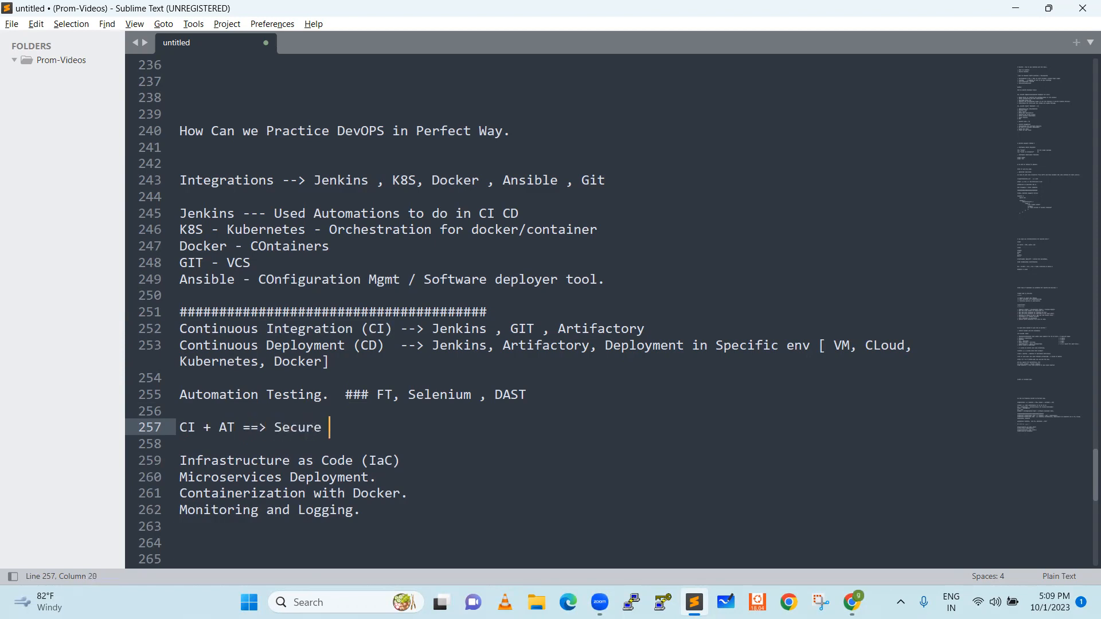
{"action": "type", "text": "Code "}
{"action": "type", "text": "interms"}
{"action": "type", "text": " of Funct"}
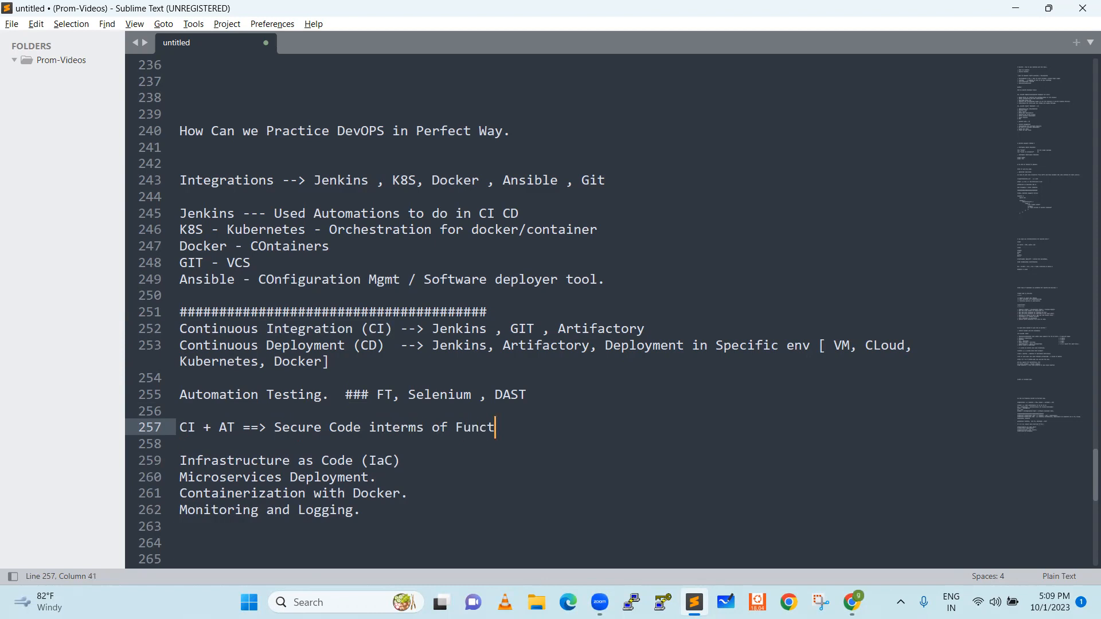
{"action": "type", "text": "ionalities "}
{"action": "type", "text": "- Matured C"}
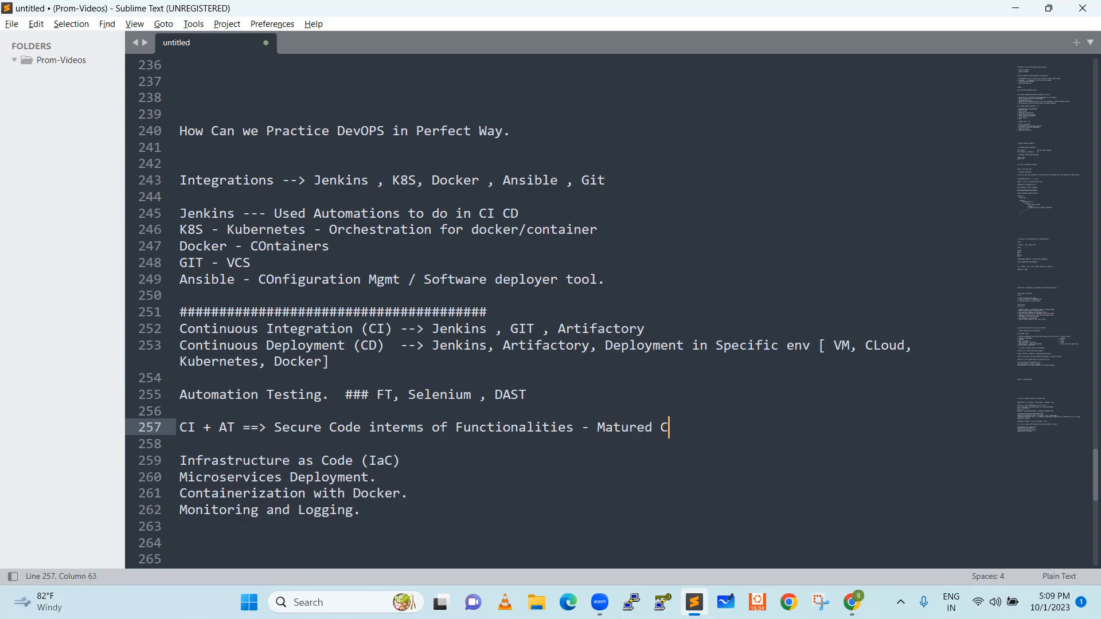
{"action": "type", "text": "Ode for the dep"}
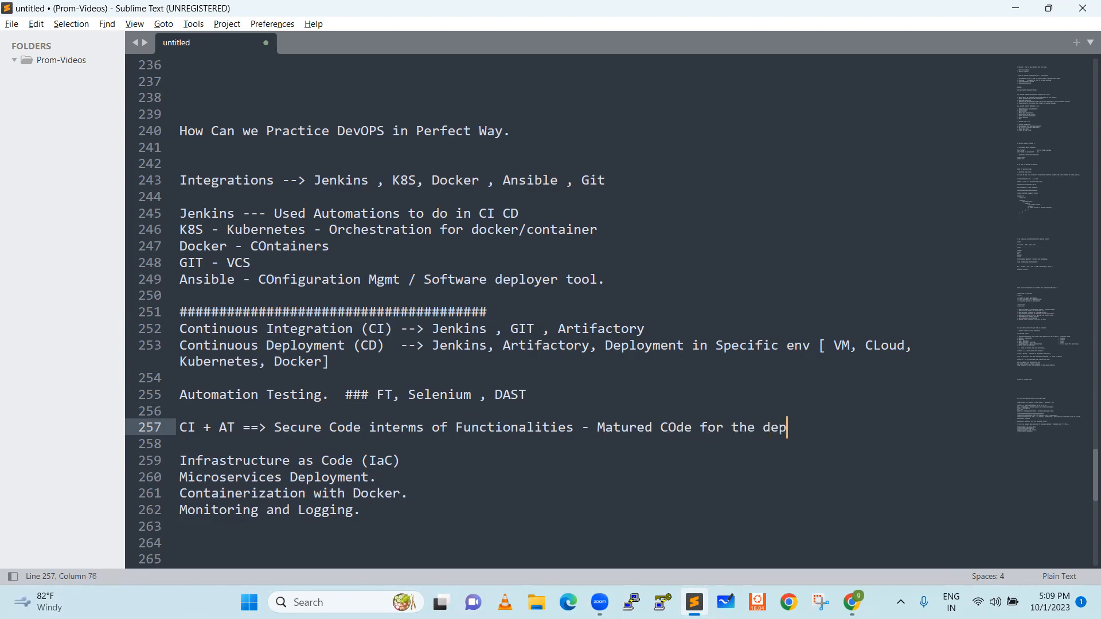
{"action": "type", "text": "loyment"}
- Write 'CI + AT ==> Secure Code interms of Functionalities - Matured COde for the deployment'
{"action": "key", "text": "BackSpace"}
{"action": "key", "text": "BackSpace"}
{"action": "type", "text": "nt"}
{"action": "left_click", "coordinate": [175, 428]}
{"action": "left_click", "coordinate": [458, 329]}
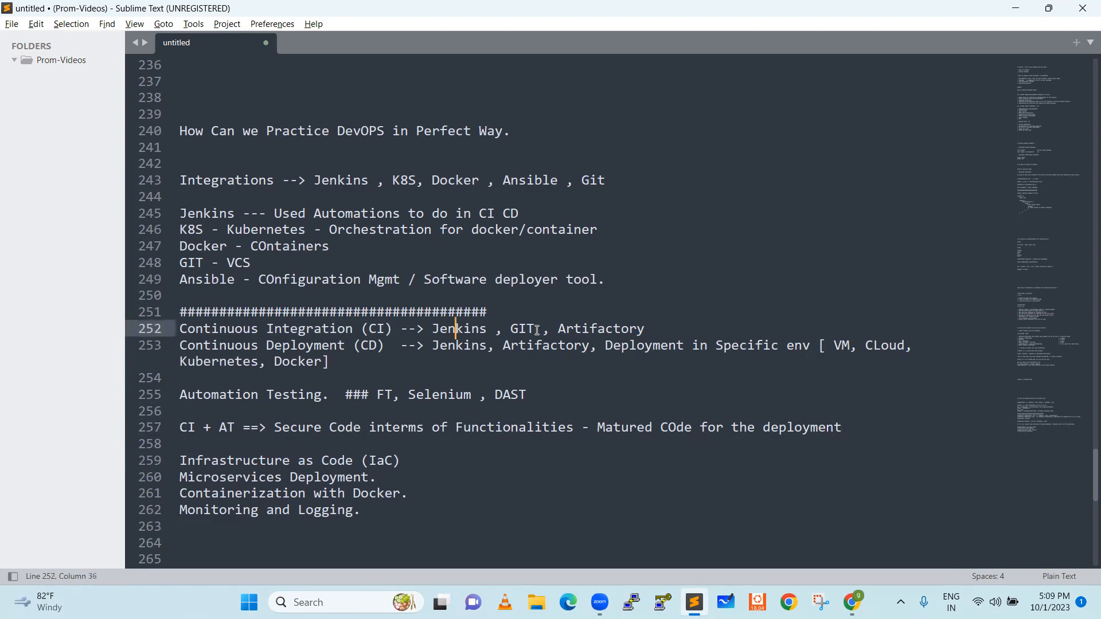
{"action": "left_click_drag", "start_coordinate": [656, 329], "coordinate": [439, 328]}
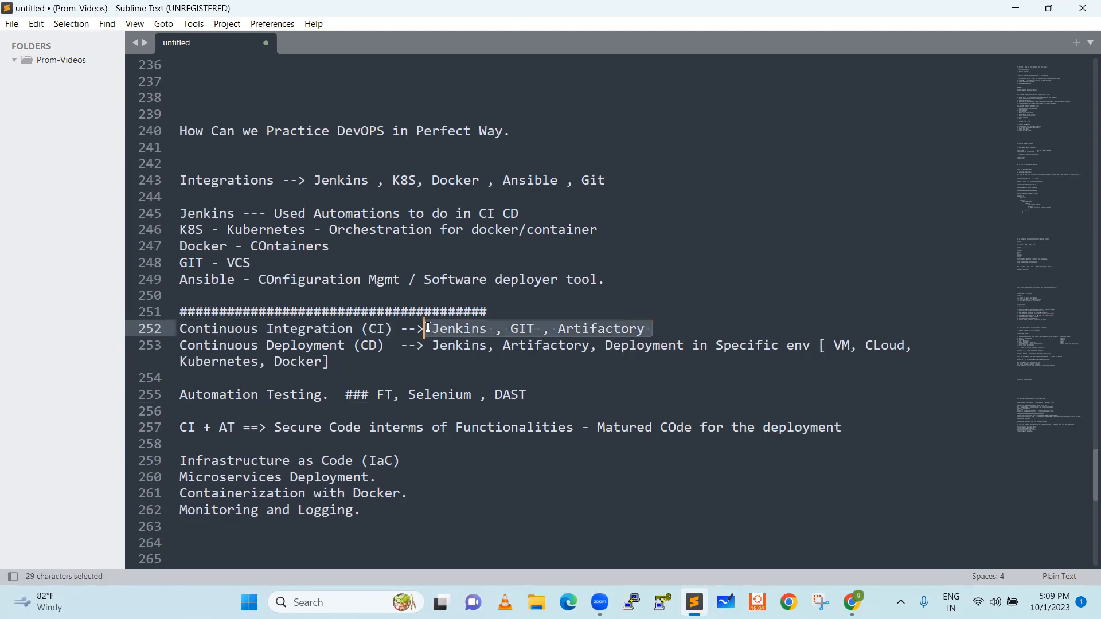
{"action": "left_click_drag", "start_coordinate": [428, 329], "coordinate": [409, 435]}
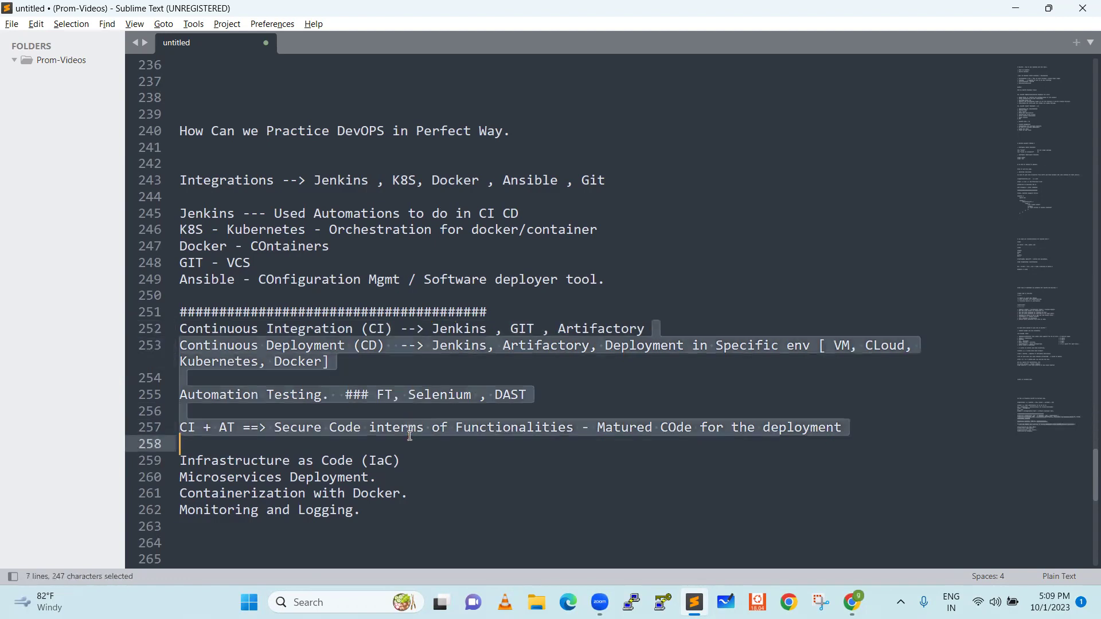
{"action": "left_click", "coordinate": [451, 429]}
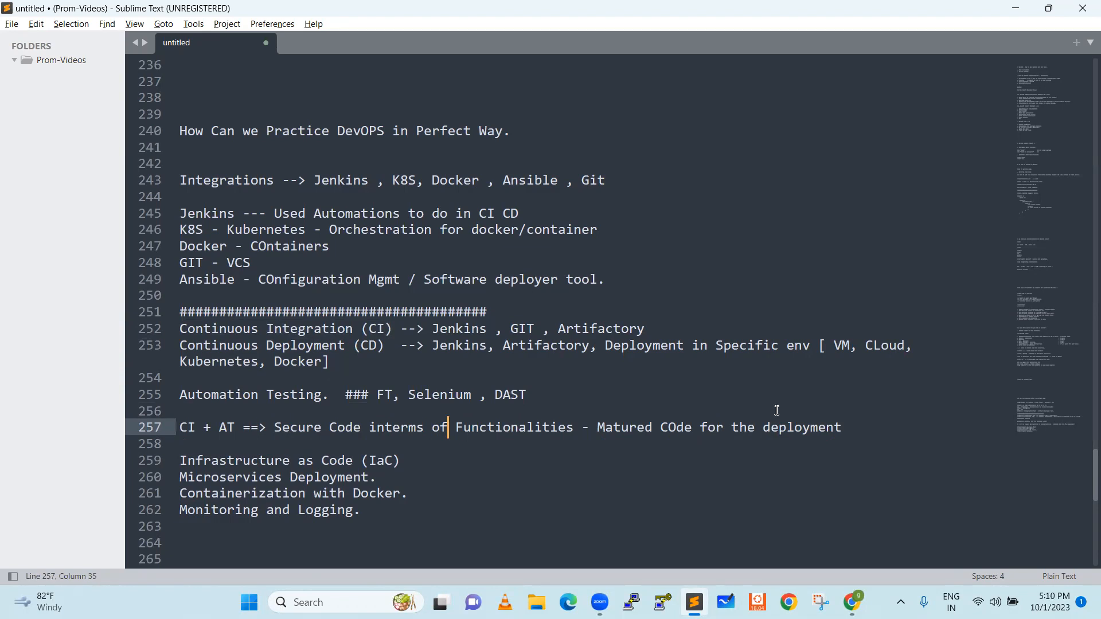
{"action": "left_click", "coordinate": [865, 428]}
- Delete the Infrastructure as Code (IaC) line
{"action": "left_click", "coordinate": [422, 461]}
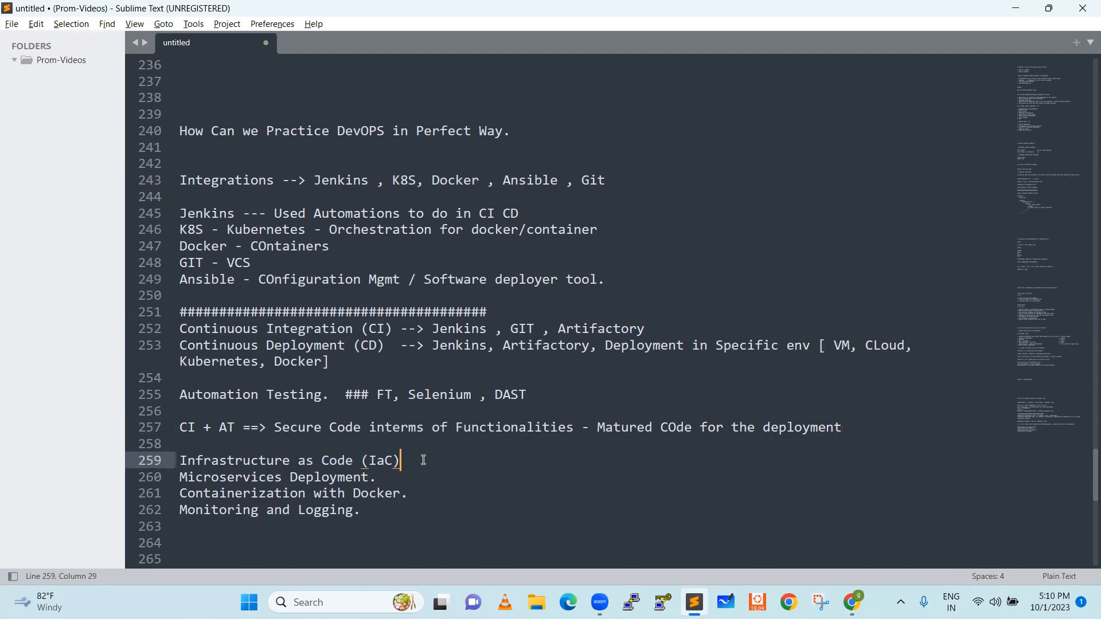
{"action": "left_click", "coordinate": [181, 461], "text": "shift"}
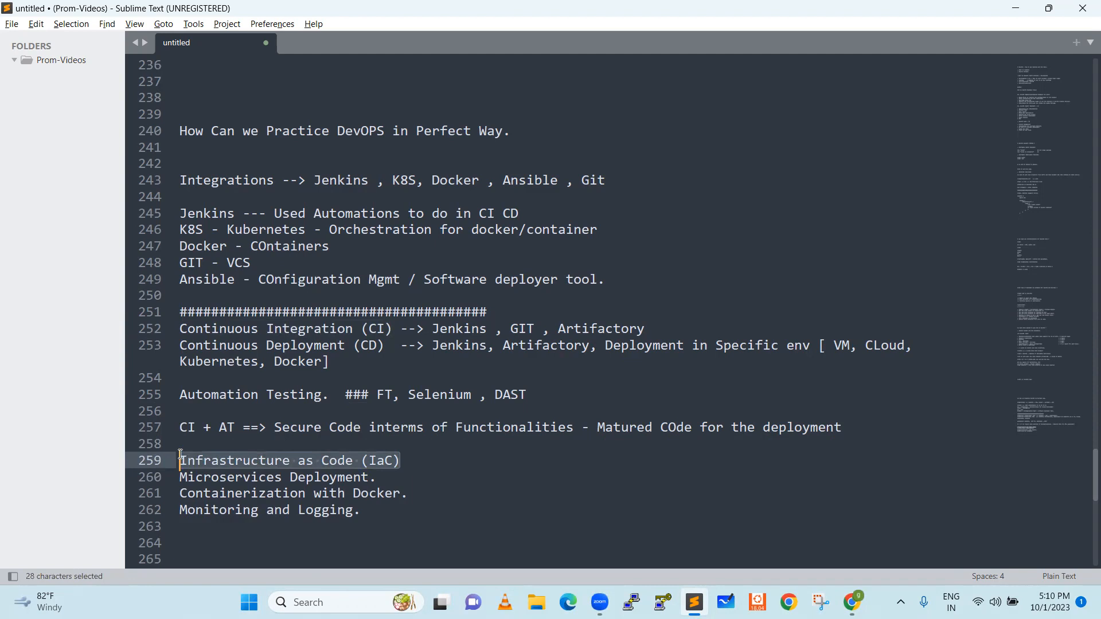
{"action": "key", "text": "BackSpace"}
- Insert blank lines above the Containerization and Monitoring lines
{"action": "key", "text": "Down"}
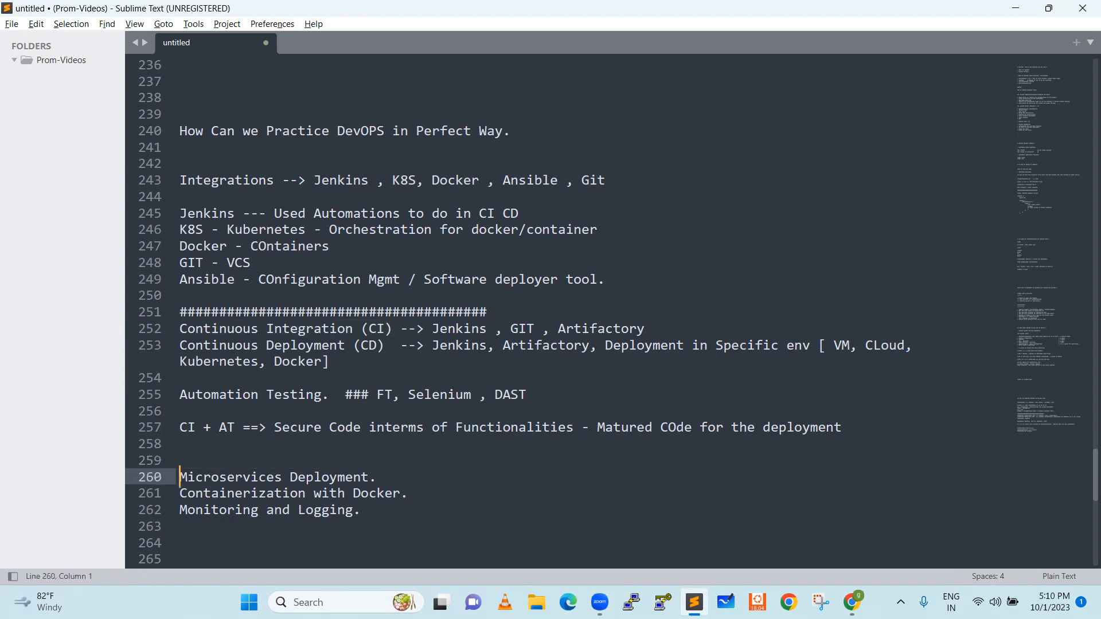
{"action": "key", "text": "Down"}
{"action": "key", "text": "Return"}
{"action": "key", "text": "Down"}
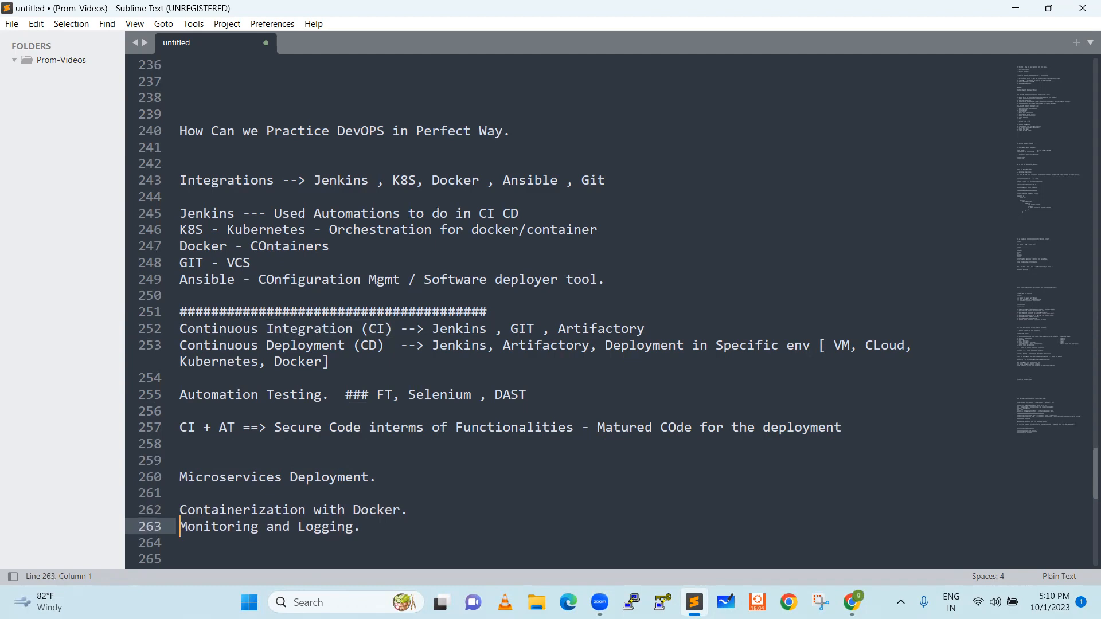
{"action": "key", "text": "Return"}
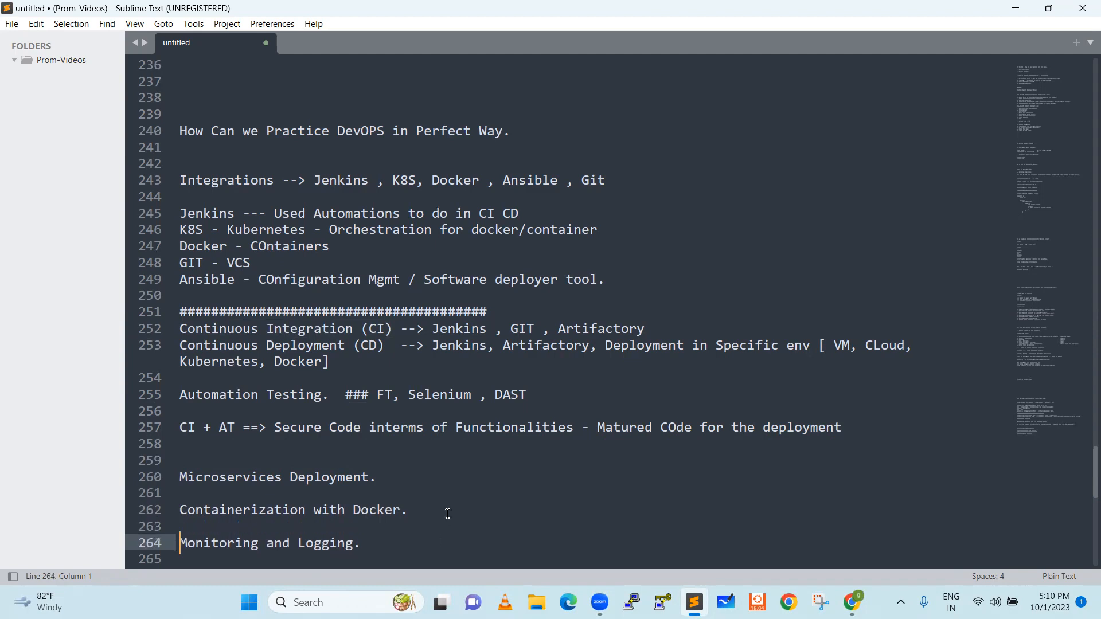
- Fix the CD tag on Microservices Deployment and tag Containerization with Docker as CI
{"action": "left_click", "coordinate": [411, 475]}
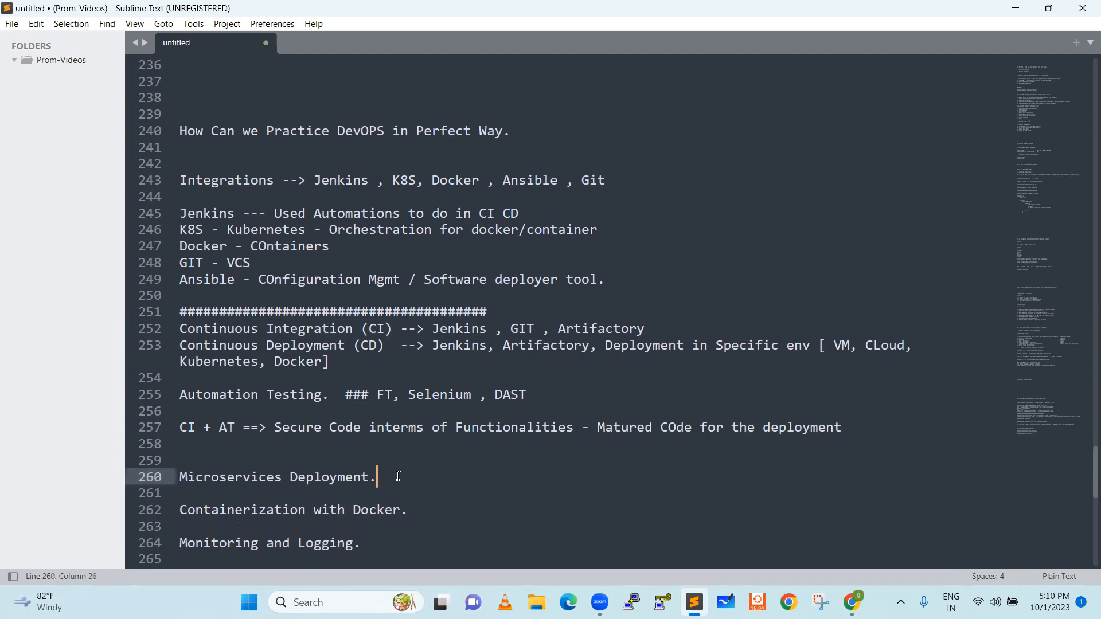
{"action": "type", "text": "- CO"}
{"action": "key", "text": "BackSpace"}
{"action": "type", "text": "D"}
{"action": "key", "text": "Down"}
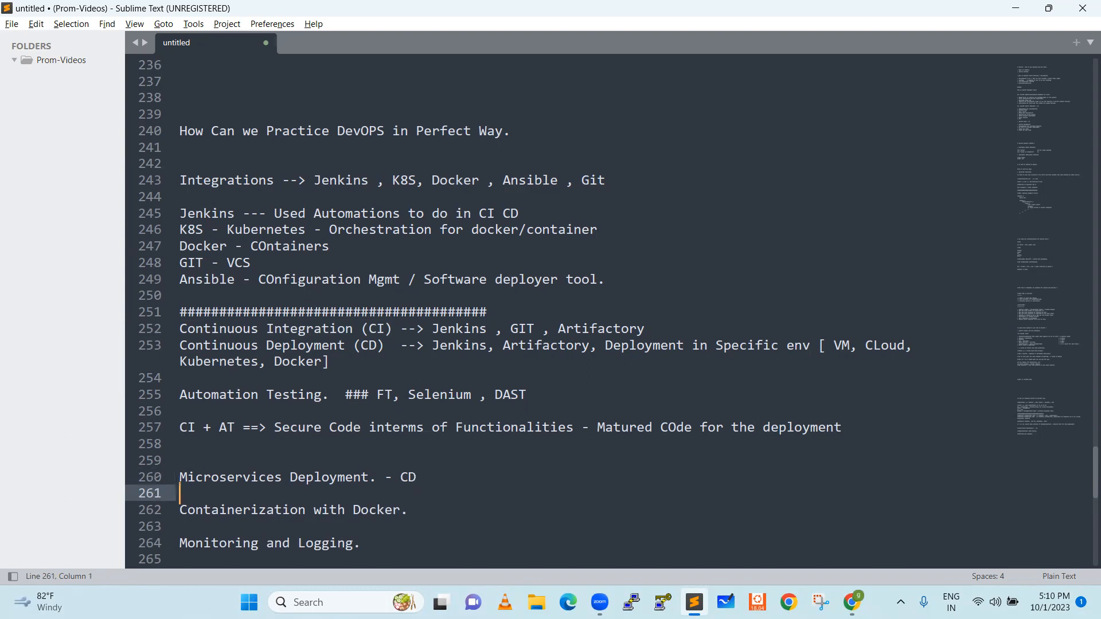
{"action": "key", "text": "Down"}
{"action": "key", "text": "BackSpace"}
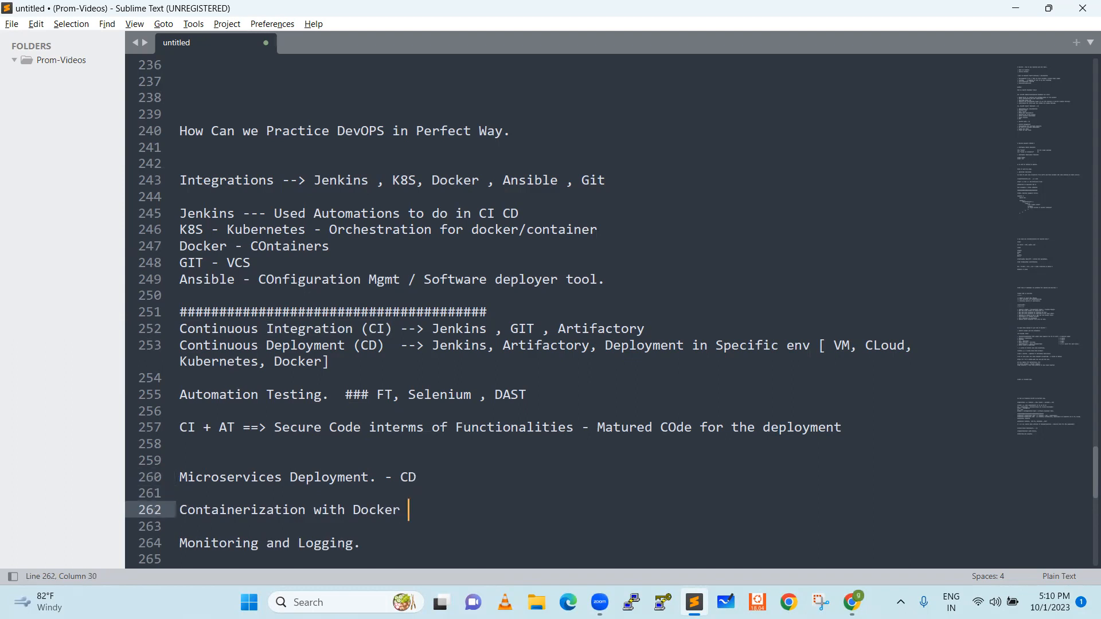
{"action": "type", "text": "- CI"}
- Tag the Monitoring and Logging line as CI + CD and leave blank lines below the list
{"action": "key", "text": "Down"}
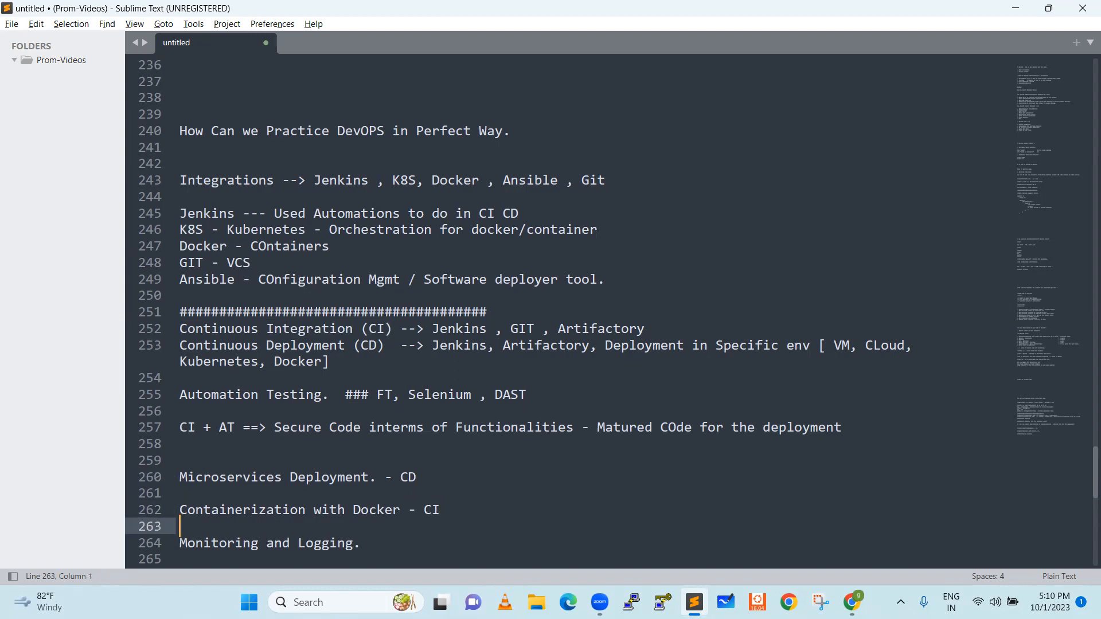
{"action": "key", "text": "Down"}
{"action": "type", "text": "- C"}
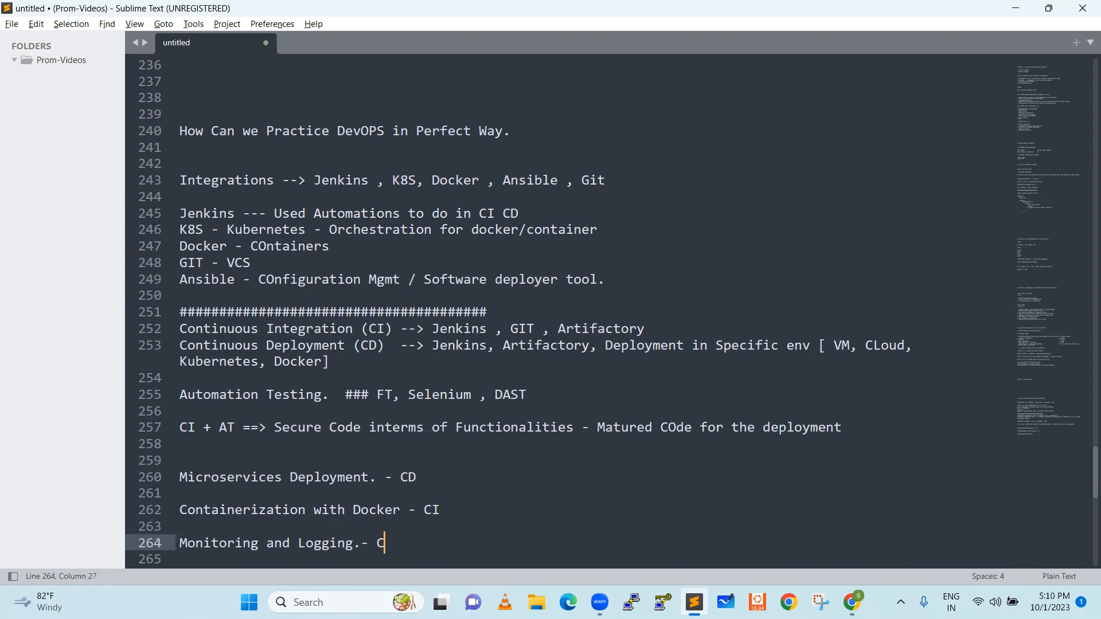
{"action": "type", "text": "D"}
{"action": "key", "text": "BackSpace"}
{"action": "type", "text": "I +"}
{"action": "type", "text": " CD"}
{"action": "key", "text": "Return"}
{"action": "key", "text": "Return"}
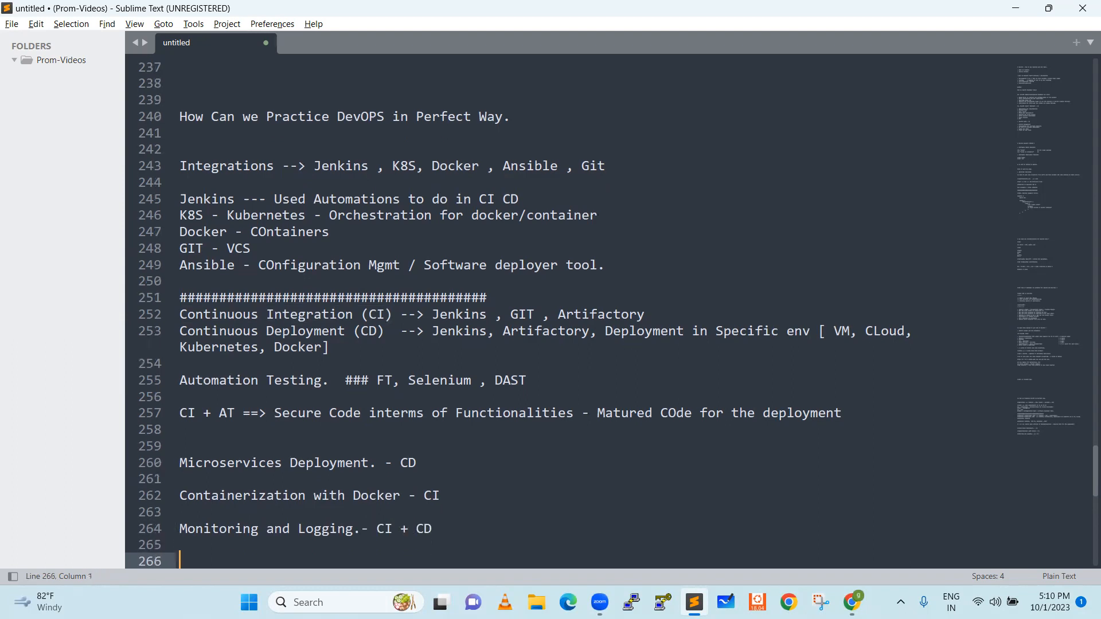
{"action": "key", "text": "Up"}
{"action": "key", "text": "Up"}
{"action": "key", "text": "Up"}
{"action": "key", "text": "Up"}
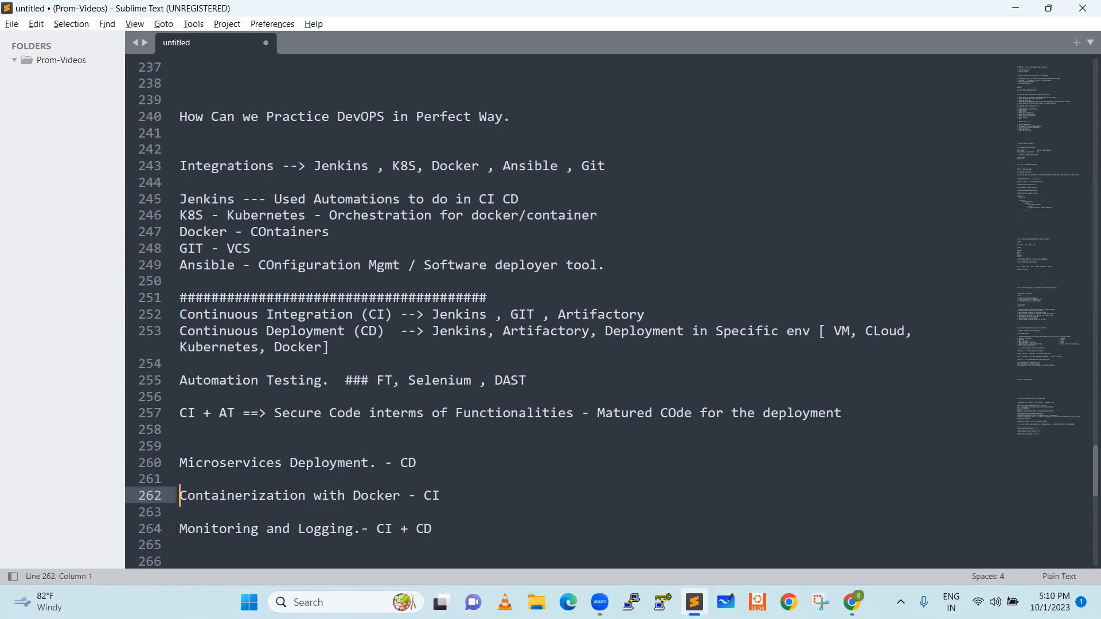
- Extend the Containerization with Docker tag to CI + CD and make room for a summary line
{"action": "left_click", "coordinate": [456, 496]}
{"action": "type", "text": "+ "}
{"action": "type", "text": "CD"}
{"action": "key", "text": "Down"}
{"action": "key", "text": "Down"}
{"action": "key", "text": "Down"}
{"action": "key", "text": "Down"}
{"action": "key", "text": "Return"}
{"action": "key", "text": "Return"}
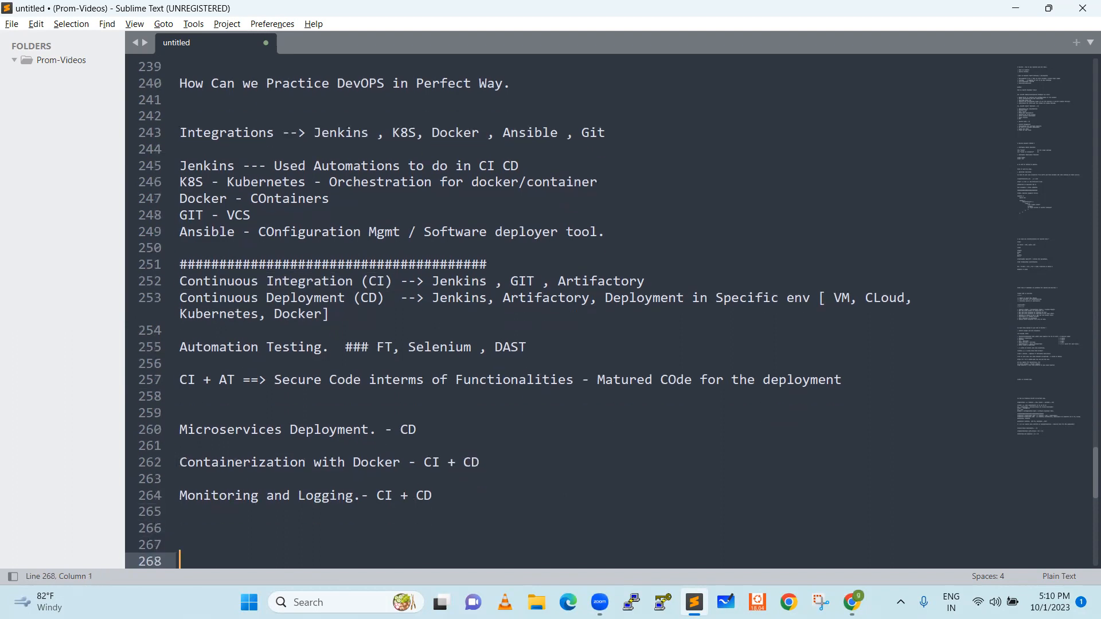
{"action": "key", "text": "Return"}
{"action": "key", "text": "Return"}
{"action": "key", "text": "Up"}
{"action": "key", "text": "Up"}
{"action": "type", "text": "CI "}
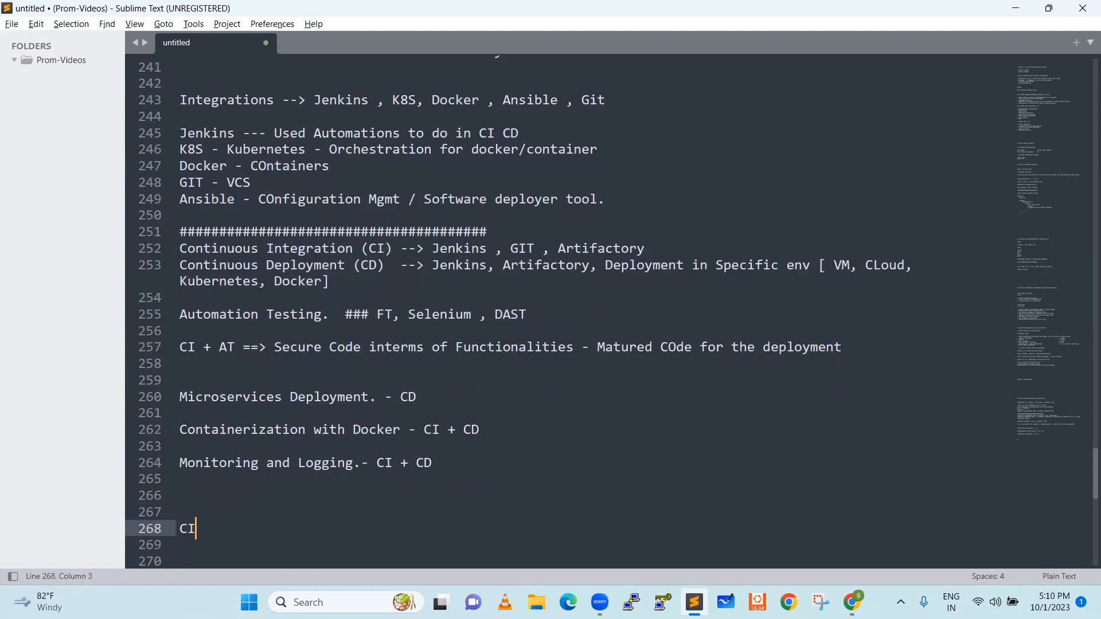
{"action": "type", "text": "CD"}
- Write the summary line 'CICD+CT ==> Devops ENgineer', fixing the DevopS typo
{"action": "key", "text": "Left"}
{"action": "key", "text": "Left"}
{"action": "key", "text": "BackSpace"}
{"action": "key", "text": "Right"}
{"action": "key", "text": "Right"}
{"action": "type", "text": "==> "}
{"action": "type", "text": "DevopS E"}
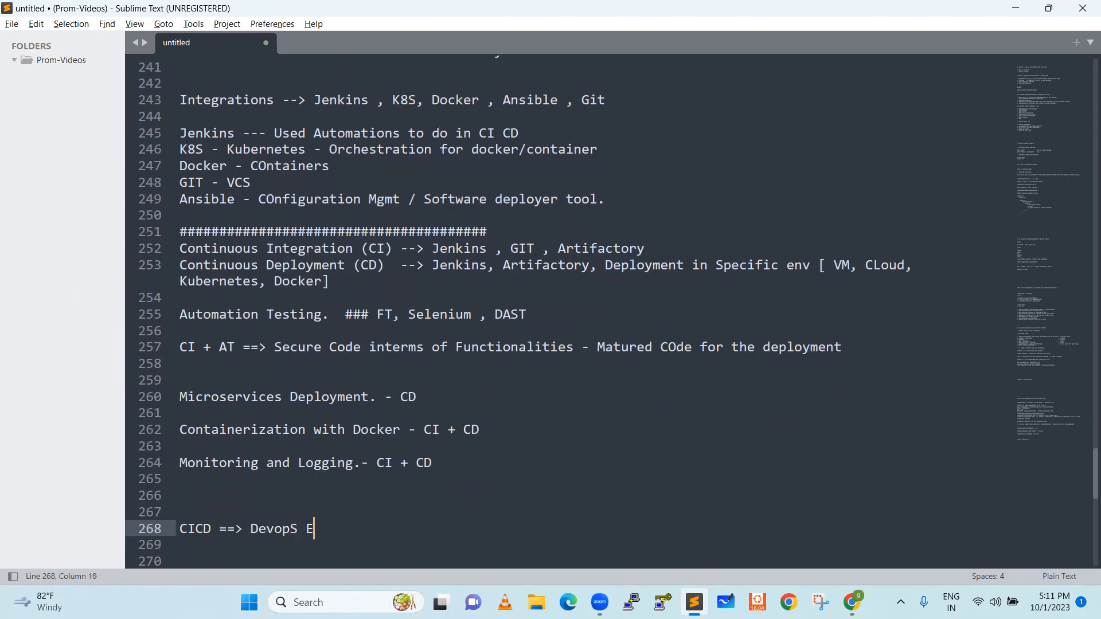
{"action": "key", "text": "BackSpace"}
{"action": "key", "text": "BackSpace"}
{"action": "key", "text": "BackSpace"}
{"action": "type", "text": "s ENgi"}
{"action": "type", "text": "neer"}
- Correct the abbreviation so the summary reads 'CI+CD+CT ==> Devops ENgineer'
{"action": "key", "text": "Left"}
{"action": "key", "text": "Left"}
{"action": "key", "text": "Left"}
{"action": "key", "text": "Left"}
{"action": "key", "text": "Left"}
{"action": "key", "text": "Left"}
{"action": "key", "text": "Left"}
{"action": "key", "text": "Right"}
{"action": "key", "text": "Right"}
{"action": "key", "text": "Right"}
{"action": "key", "text": "Left"}
{"action": "key", "text": "Left"}
{"action": "key", "text": "Right"}
{"action": "key", "text": "Right"}
{"action": "type", "text": "CT"}
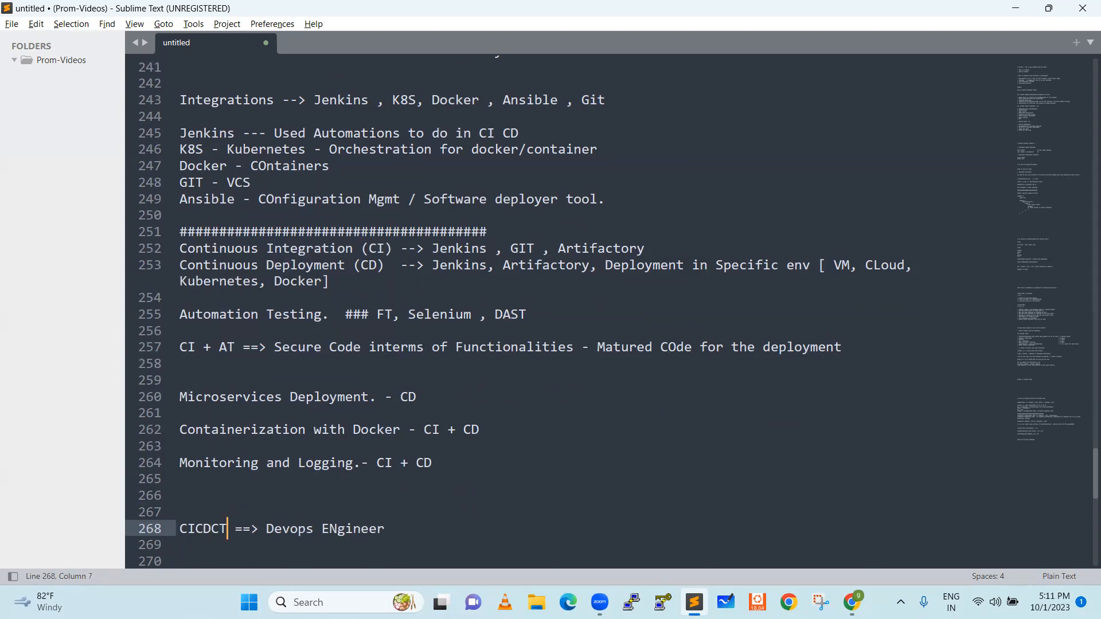
{"action": "key", "text": "Left"}
{"action": "key", "text": "Left"}
{"action": "type", "text": "+"}
{"action": "key", "text": "Left"}
{"action": "key", "text": "Left"}
{"action": "key", "text": "Left"}
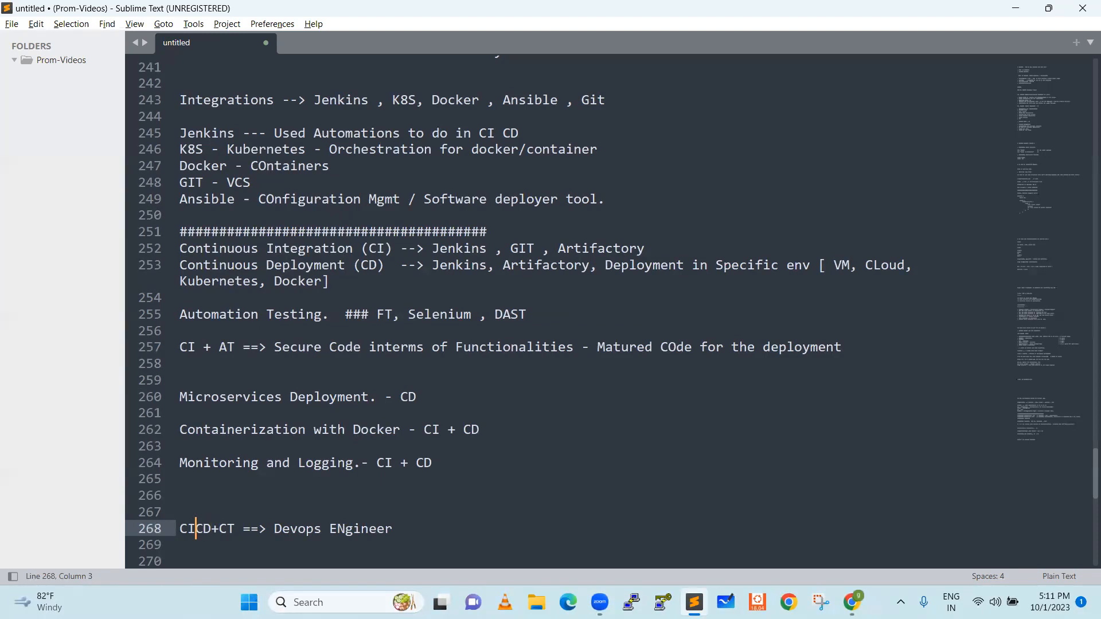
{"action": "type", "text": "+"}
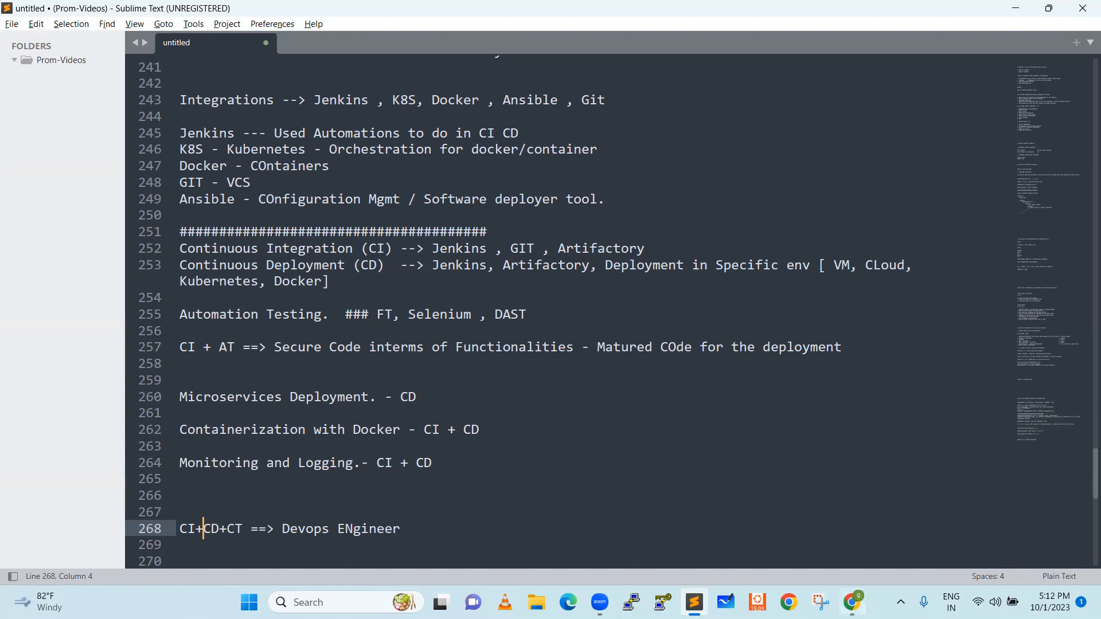
- Switch to Chrome's Python Life tab and open the DevOps course page showing the ₹5,999 fee and batch timings
{"action": "left_click", "coordinate": [852, 602]}
{"action": "left_click", "coordinate": [90, 16]}
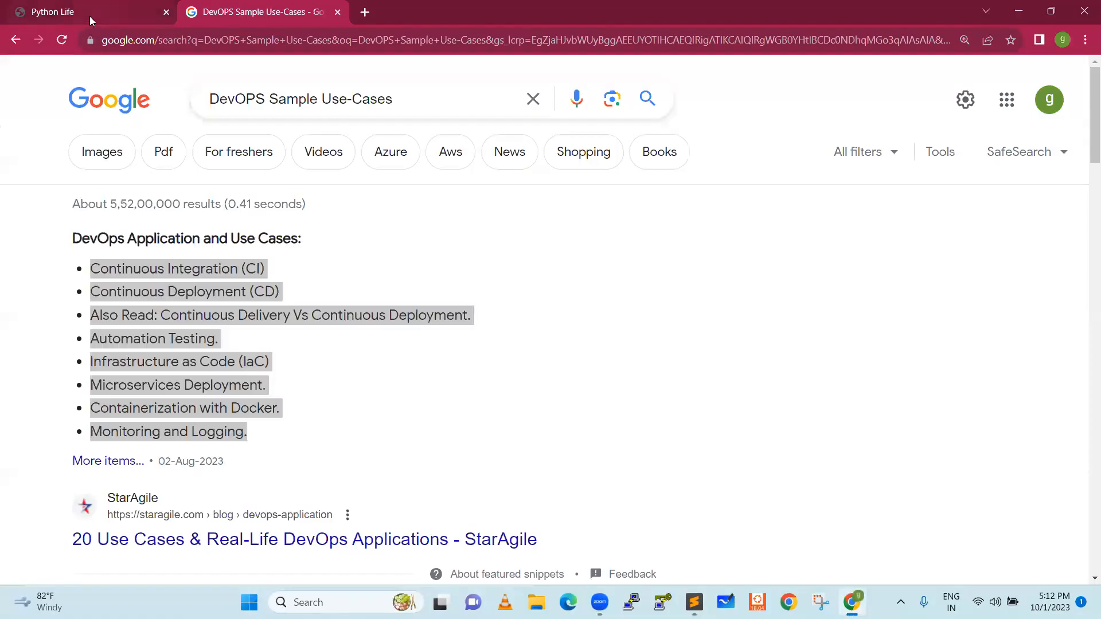
{"action": "scroll", "coordinate": [319, 241], "scroll_direction": "up", "scroll_amount": 3}
{"action": "scroll", "coordinate": [319, 241], "scroll_direction": "up", "scroll_amount": 3}
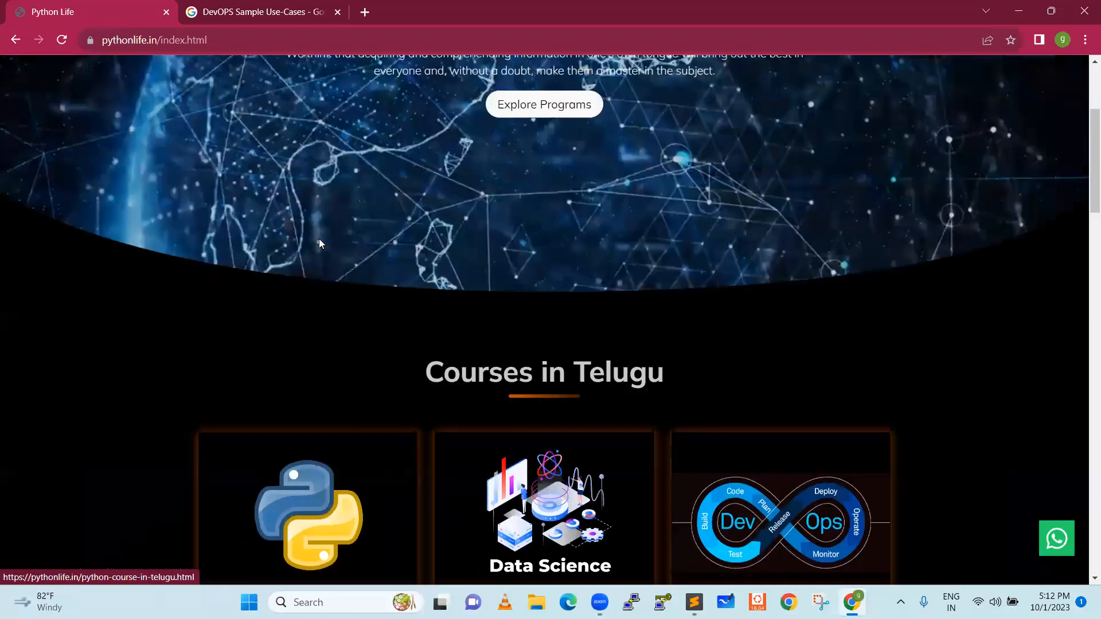
{"action": "scroll", "coordinate": [319, 241], "scroll_direction": "up", "scroll_amount": 2}
{"action": "scroll", "coordinate": [320, 239], "scroll_direction": "down", "scroll_amount": 4}
{"action": "scroll", "coordinate": [319, 238], "scroll_direction": "down", "scroll_amount": 1}
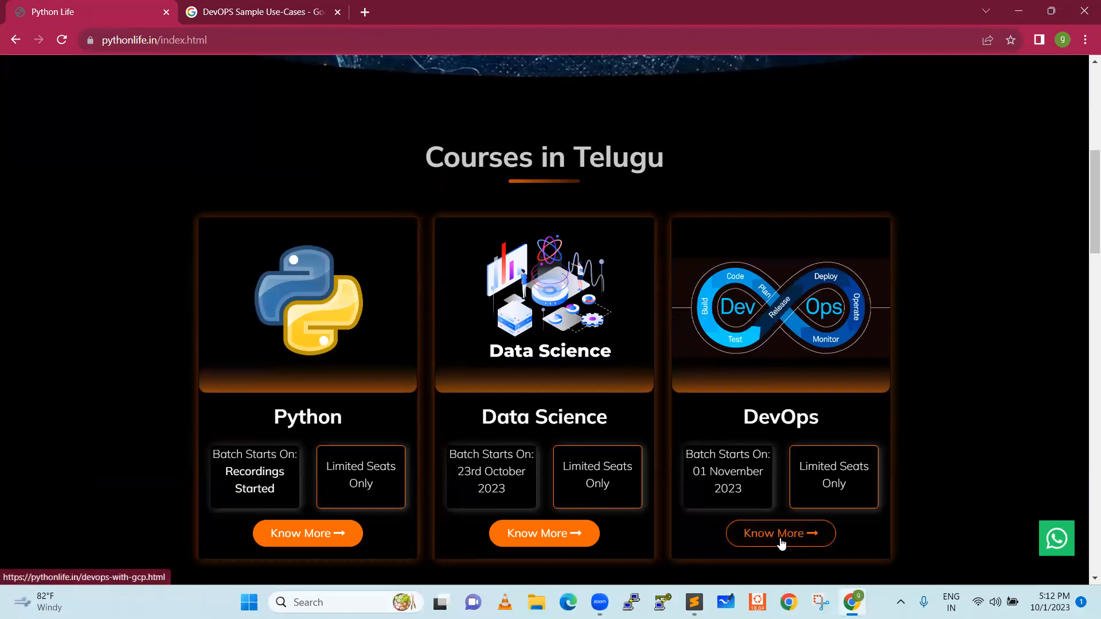
{"action": "left_click", "coordinate": [781, 533]}
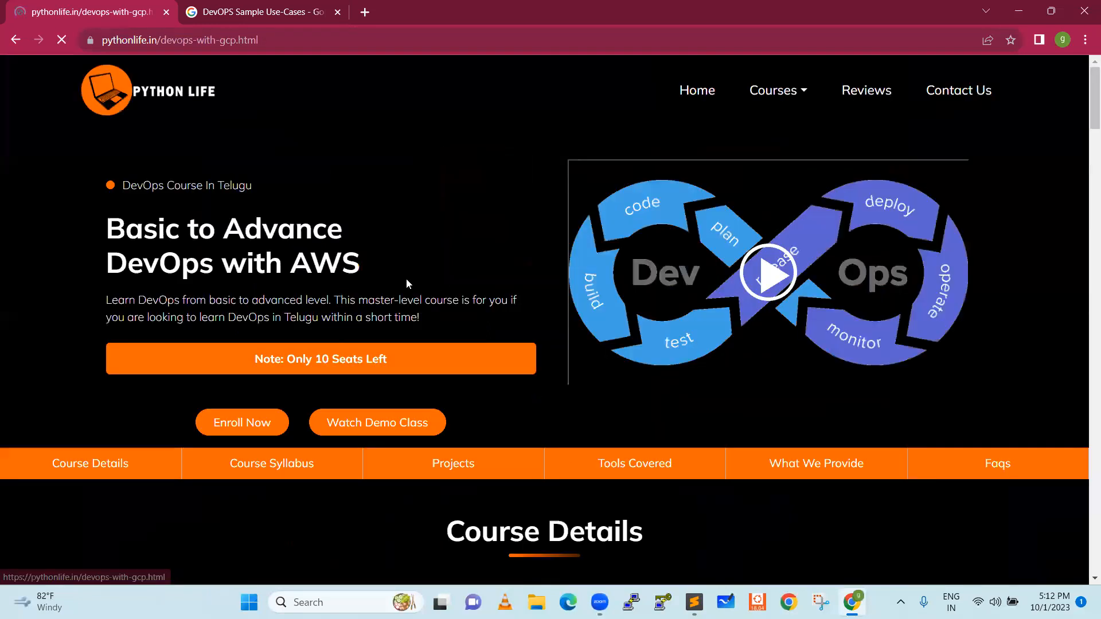
{"action": "scroll", "coordinate": [390, 255], "scroll_direction": "down", "scroll_amount": 1}
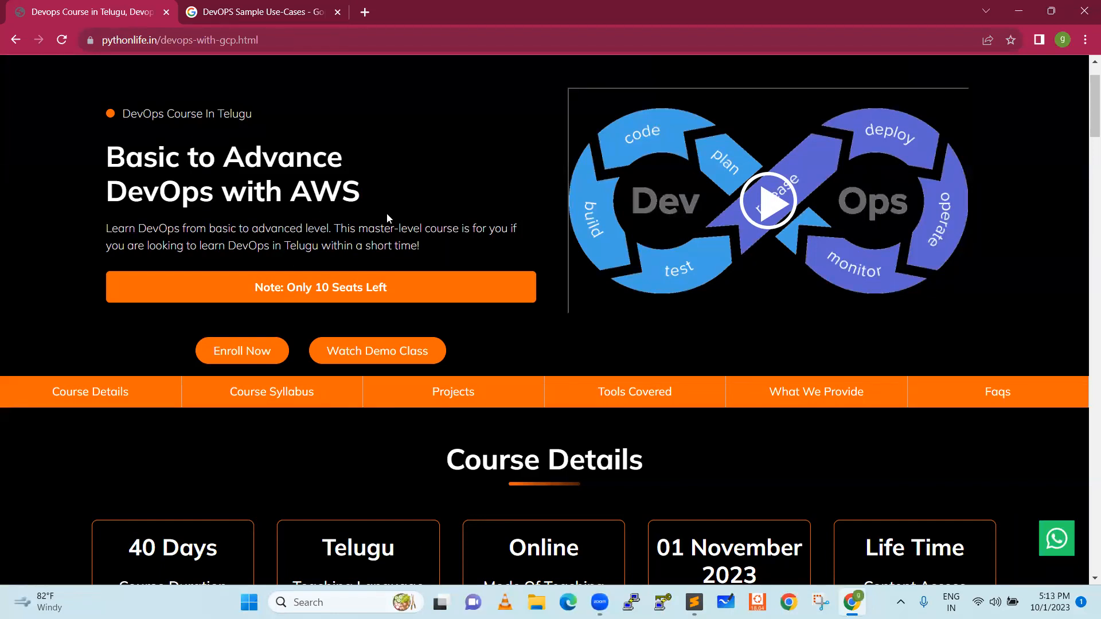
{"action": "scroll", "coordinate": [386, 213], "scroll_direction": "down", "scroll_amount": 2}
{"action": "scroll", "coordinate": [386, 213], "scroll_direction": "down", "scroll_amount": 1}
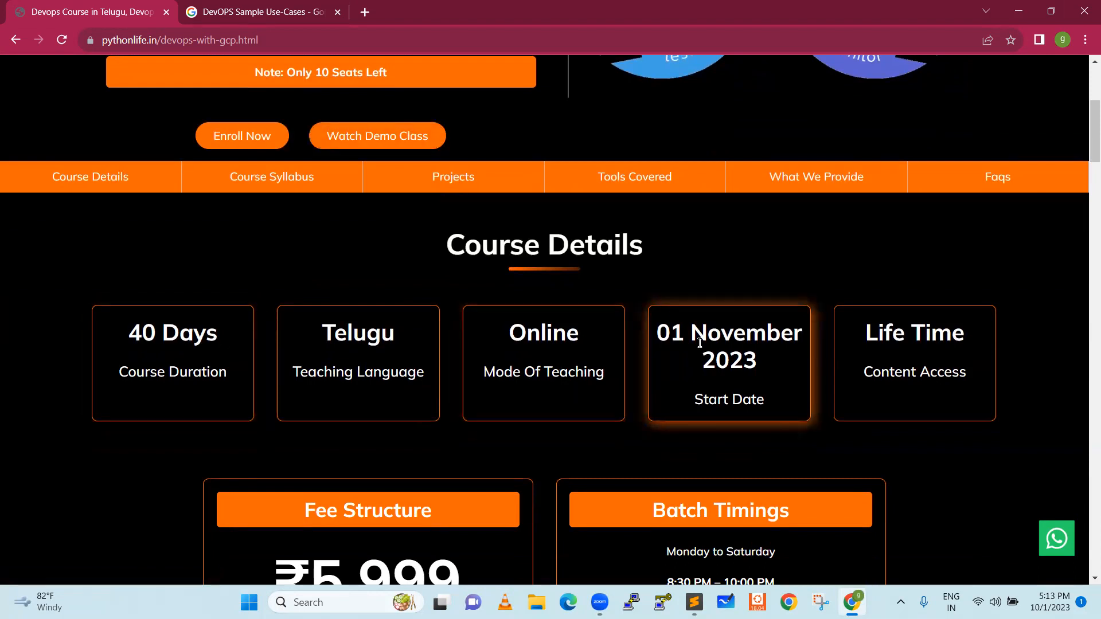
{"action": "scroll", "coordinate": [699, 344], "scroll_direction": "down", "scroll_amount": 2}
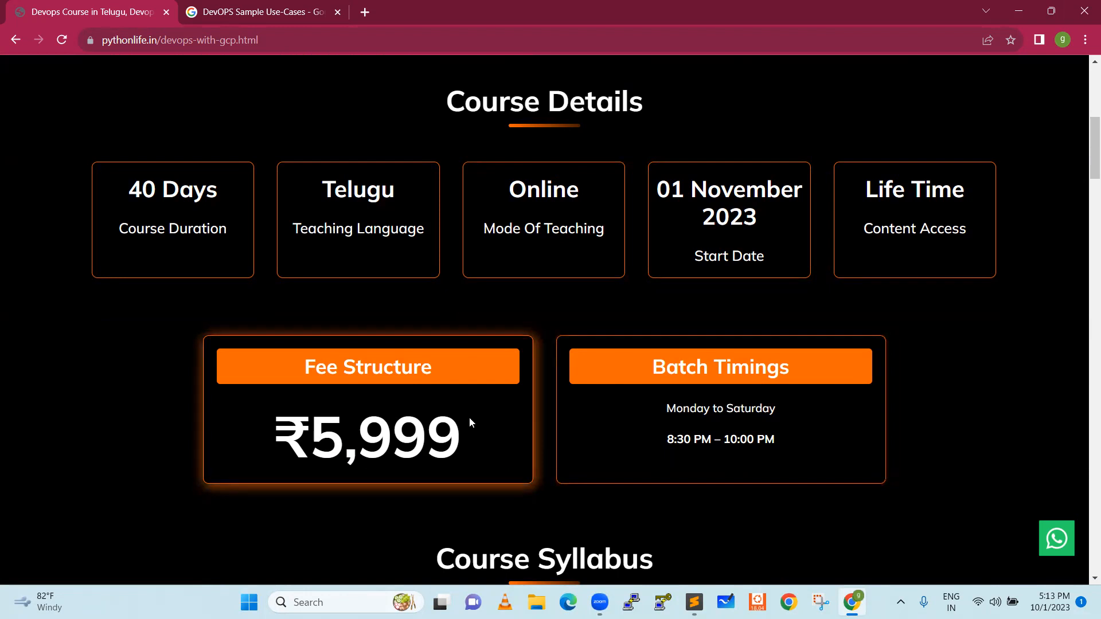
{"action": "scroll", "coordinate": [432, 378], "scroll_direction": "up", "scroll_amount": 2}
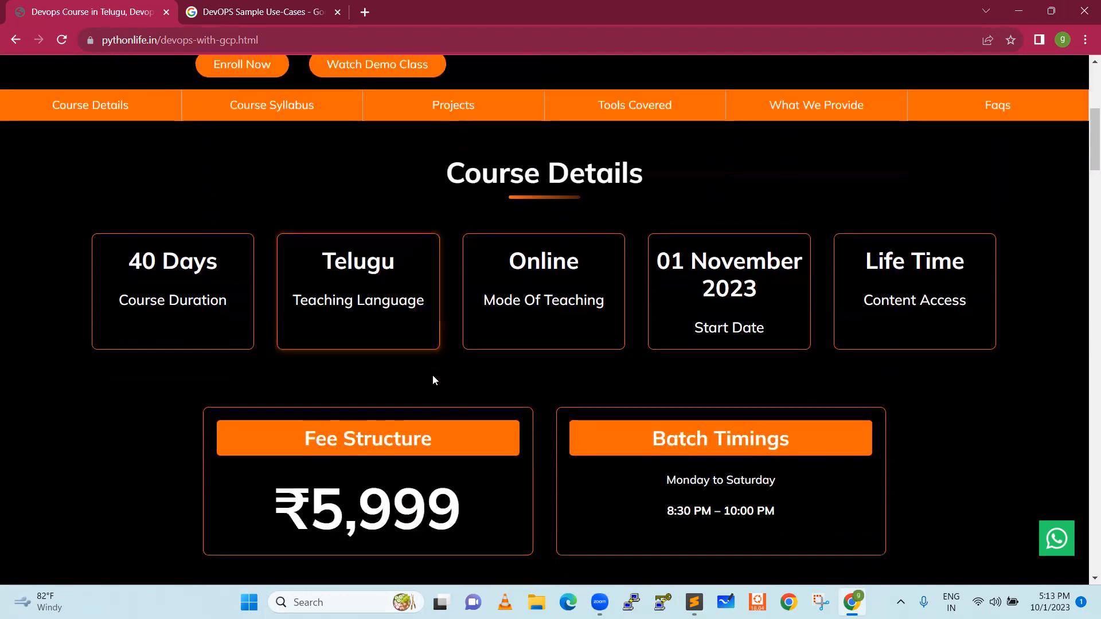
{"action": "scroll", "coordinate": [433, 379], "scroll_direction": "up", "scroll_amount": 2}
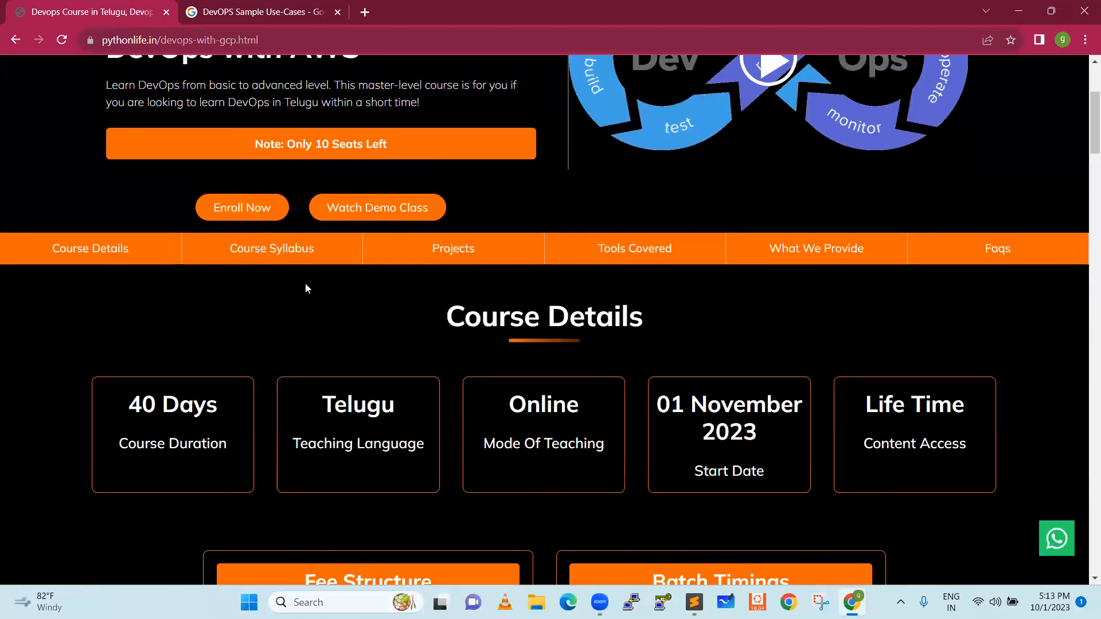
{"action": "scroll", "coordinate": [326, 370], "scroll_direction": "down", "scroll_amount": 3}
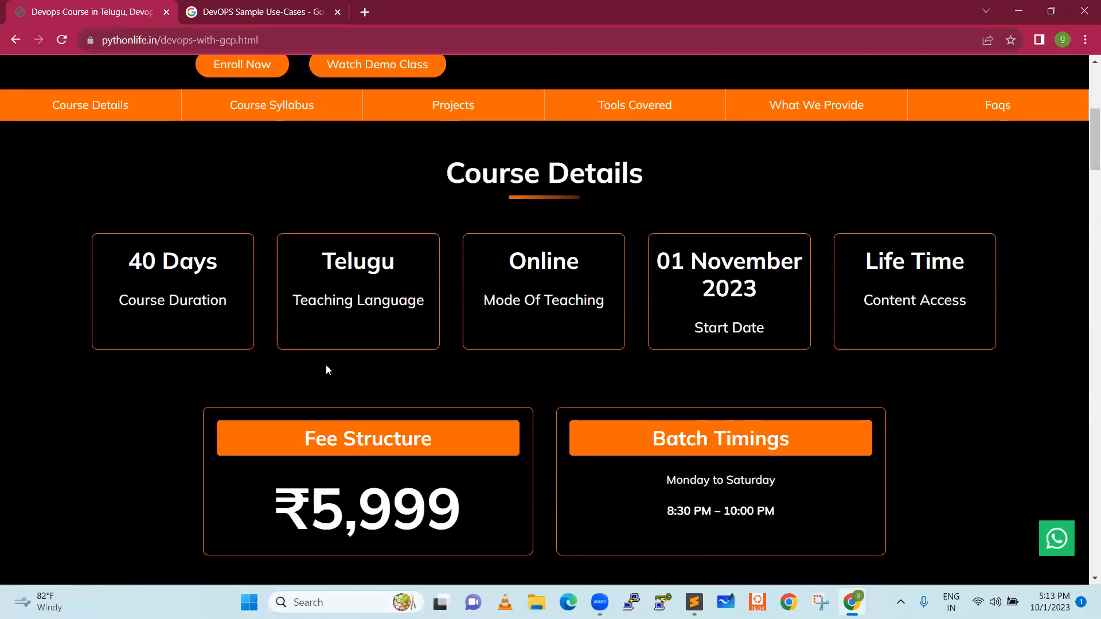
{"action": "scroll", "coordinate": [326, 370], "scroll_direction": "down", "scroll_amount": 3}
{"action": "scroll", "coordinate": [326, 370], "scroll_direction": "down", "scroll_amount": 2}
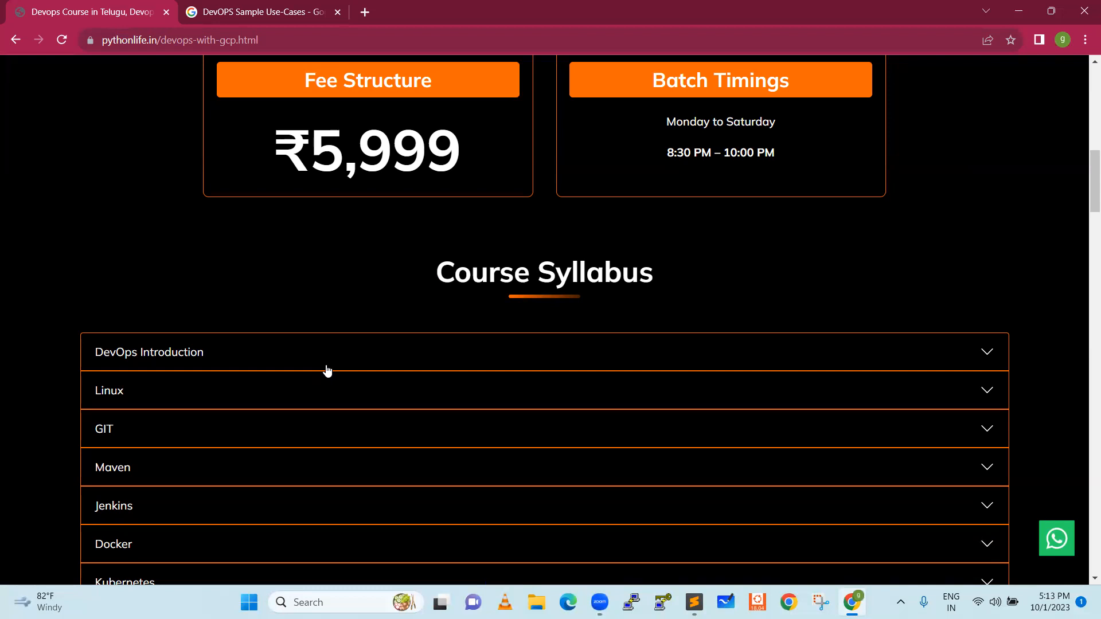
{"action": "scroll", "coordinate": [327, 370], "scroll_direction": "down", "scroll_amount": 2}
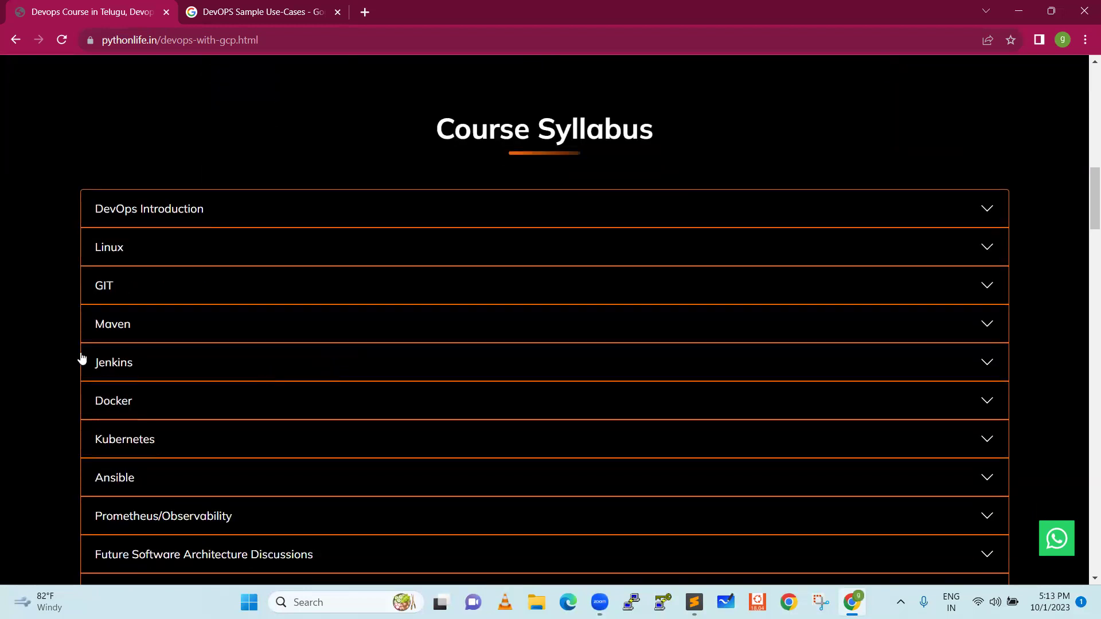
- Expand the DevOps Introduction module to list its five sub-topics
{"action": "left_click", "coordinate": [146, 214]}
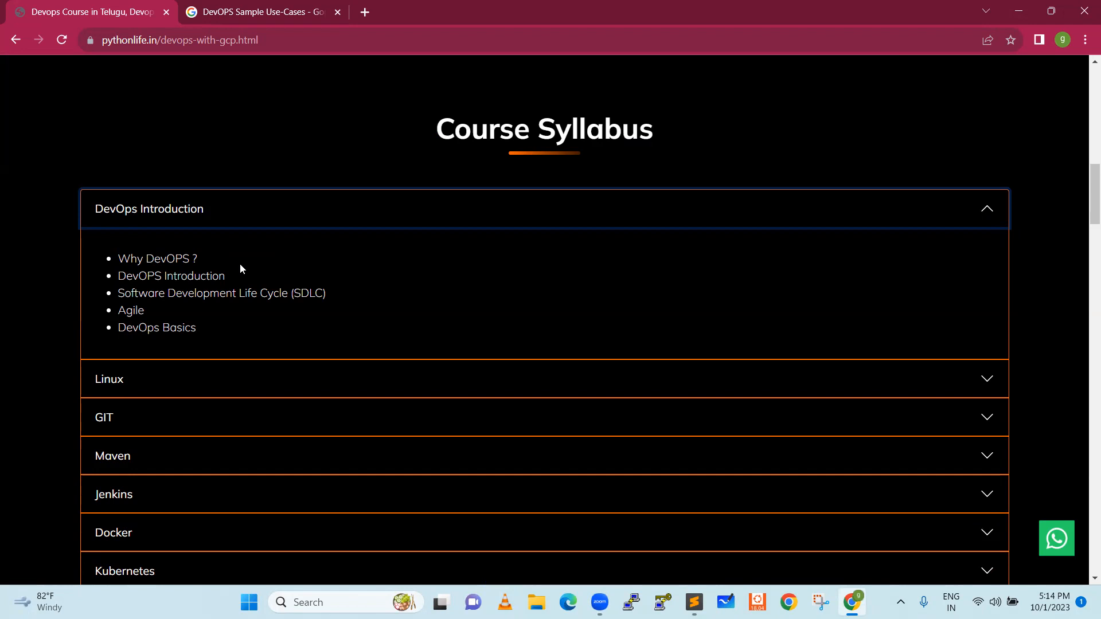
{"action": "scroll", "coordinate": [240, 271], "scroll_direction": "down", "scroll_amount": 1}
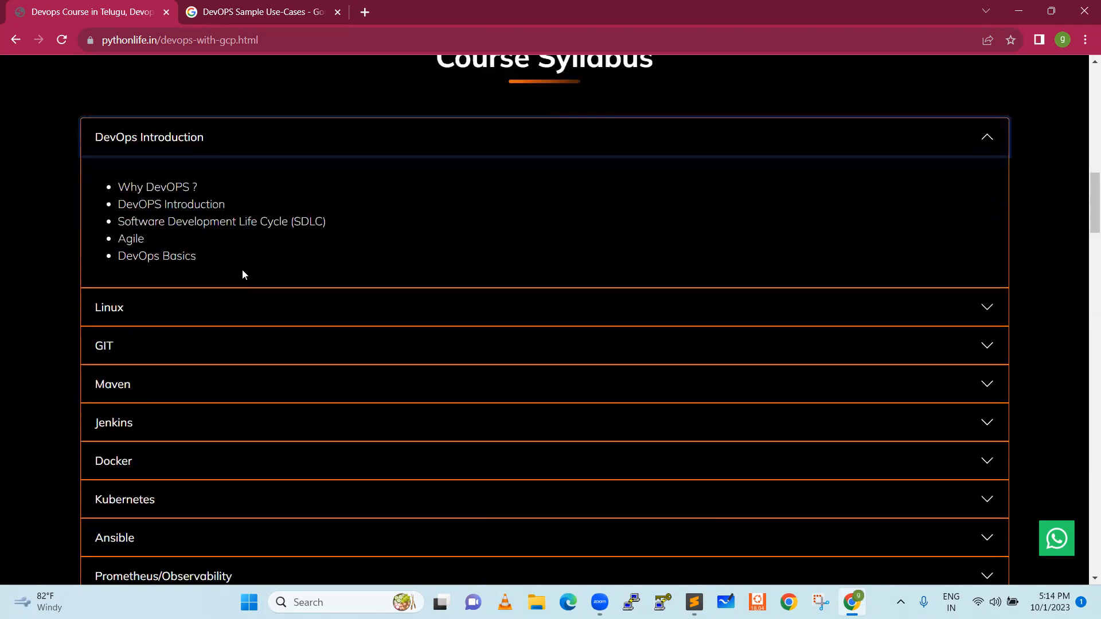
- Expand the Linux module to list its topics from Linux Introduction to Project
{"action": "left_click", "coordinate": [205, 310]}
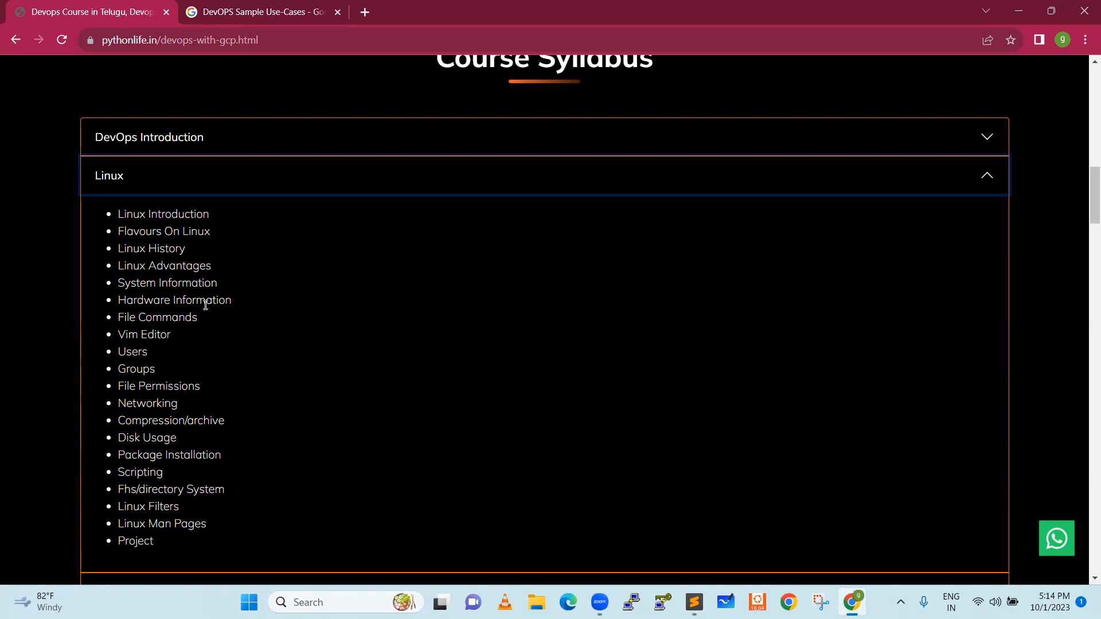
{"action": "scroll", "coordinate": [205, 305], "scroll_direction": "down", "scroll_amount": 2}
{"action": "scroll", "coordinate": [206, 305], "scroll_direction": "down", "scroll_amount": 3}
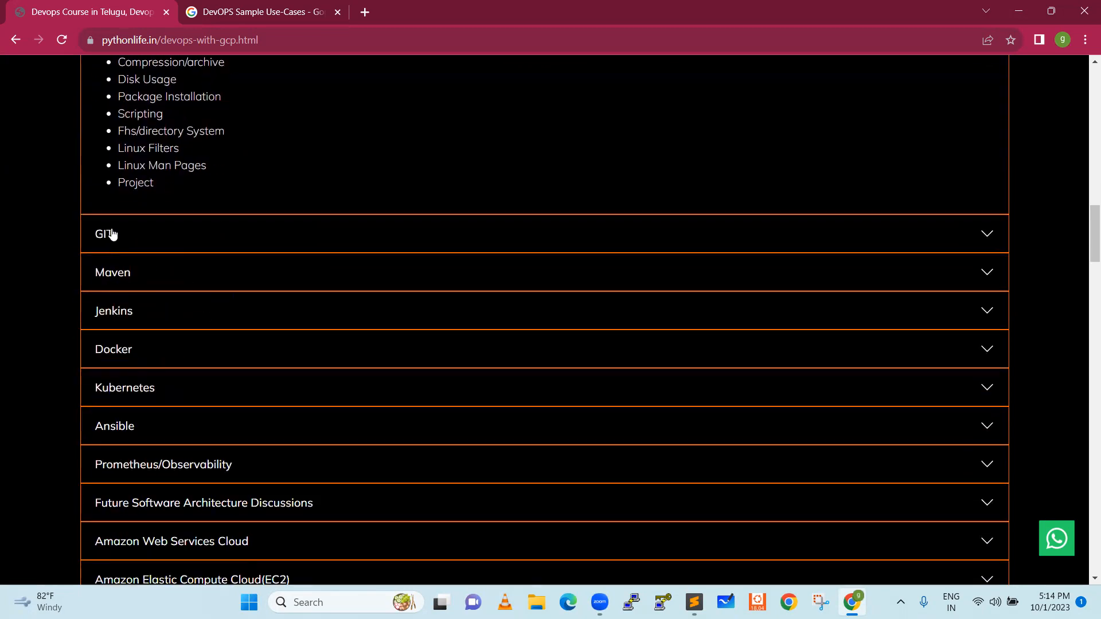
{"action": "scroll", "coordinate": [165, 283], "scroll_direction": "down", "scroll_amount": 1}
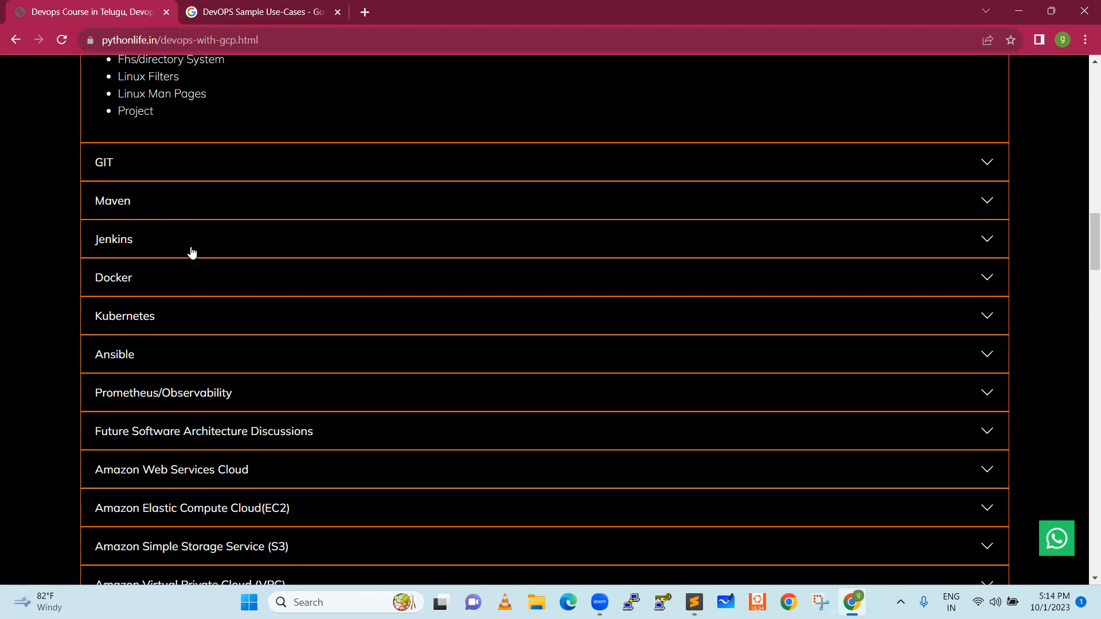
{"action": "scroll", "coordinate": [220, 314], "scroll_direction": "down", "scroll_amount": 2}
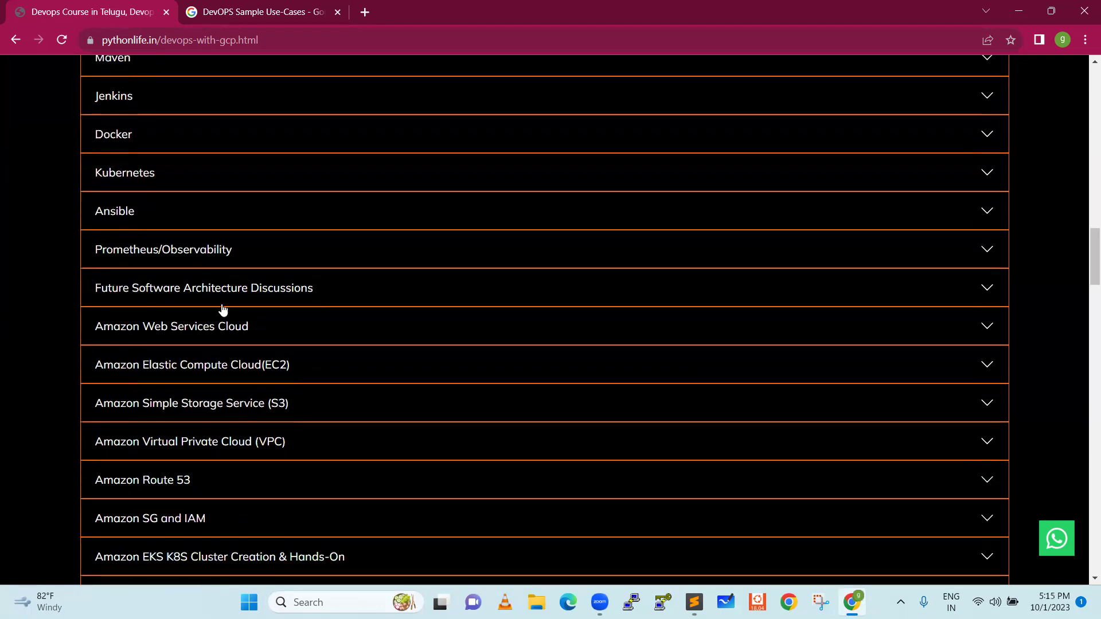
- Expand the Prometheus/Observability module, then the Future Software Architecture Discussions module
{"action": "left_click", "coordinate": [229, 249]}
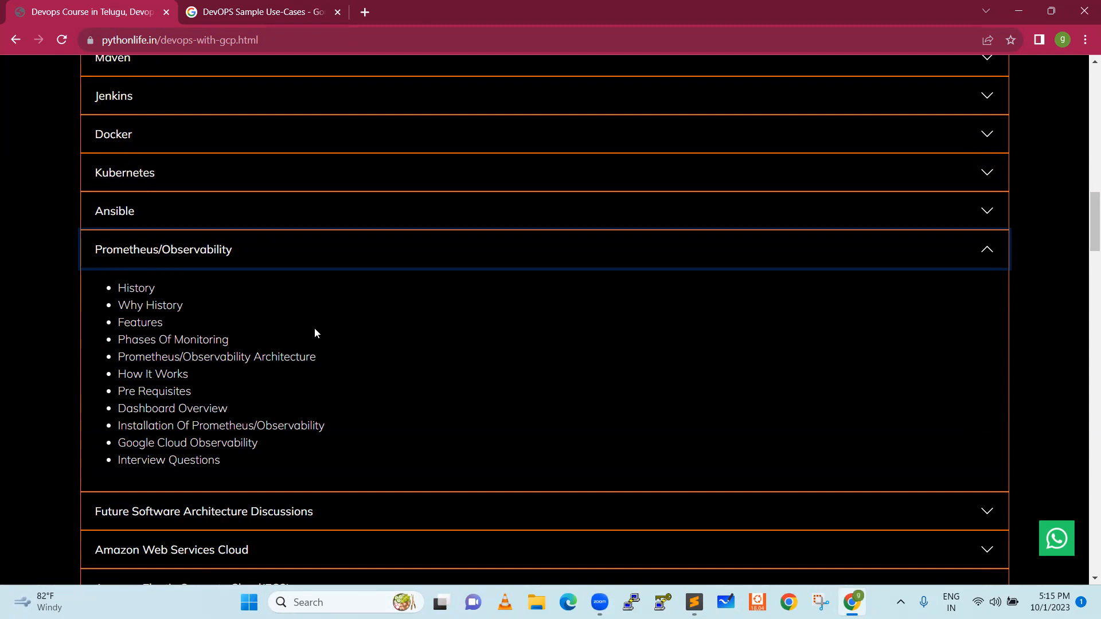
{"action": "scroll", "coordinate": [305, 323], "scroll_direction": "down", "scroll_amount": 1}
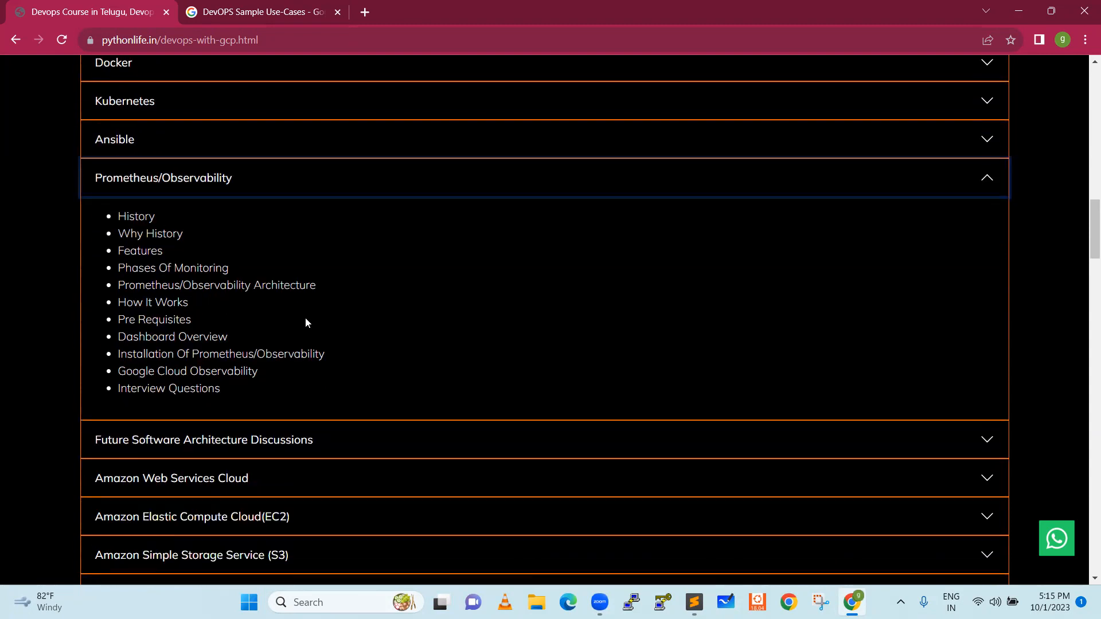
{"action": "scroll", "coordinate": [306, 323], "scroll_direction": "down", "scroll_amount": 1}
{"action": "scroll", "coordinate": [297, 353], "scroll_direction": "down", "scroll_amount": 1}
{"action": "scroll", "coordinate": [297, 353], "scroll_direction": "down", "scroll_amount": 1}
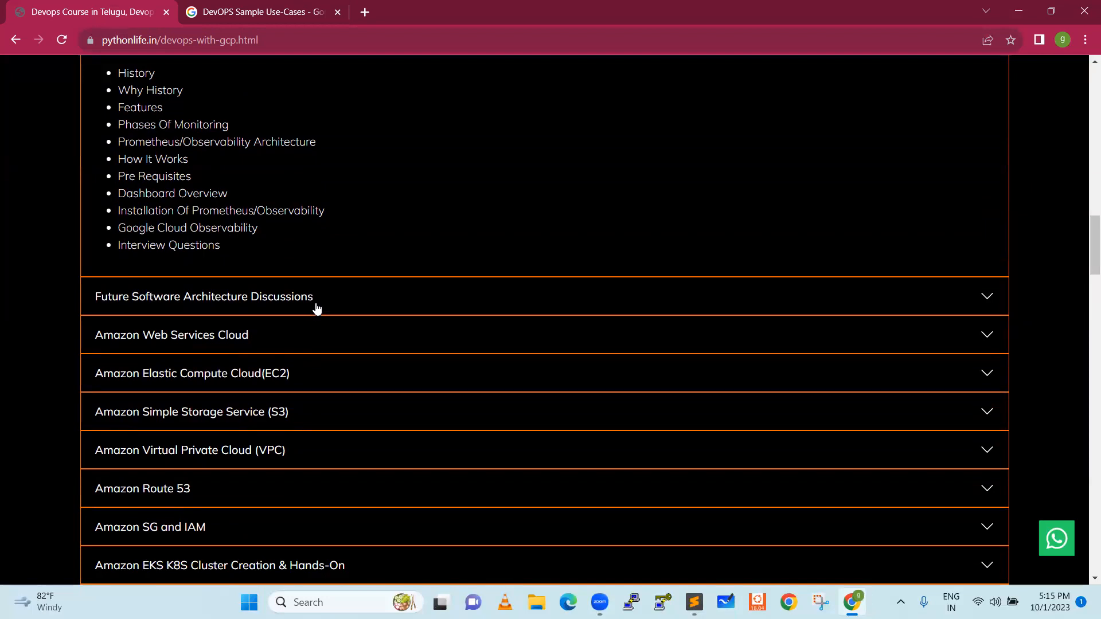
{"action": "left_click", "coordinate": [316, 308]}
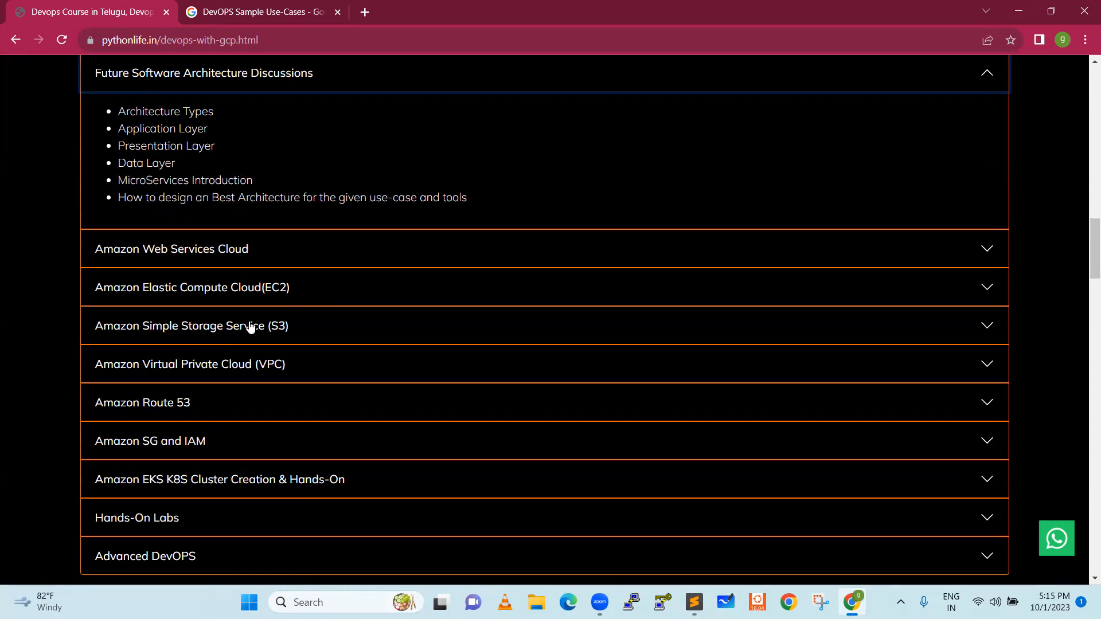
{"action": "scroll", "coordinate": [286, 382], "scroll_direction": "down", "scroll_amount": 2}
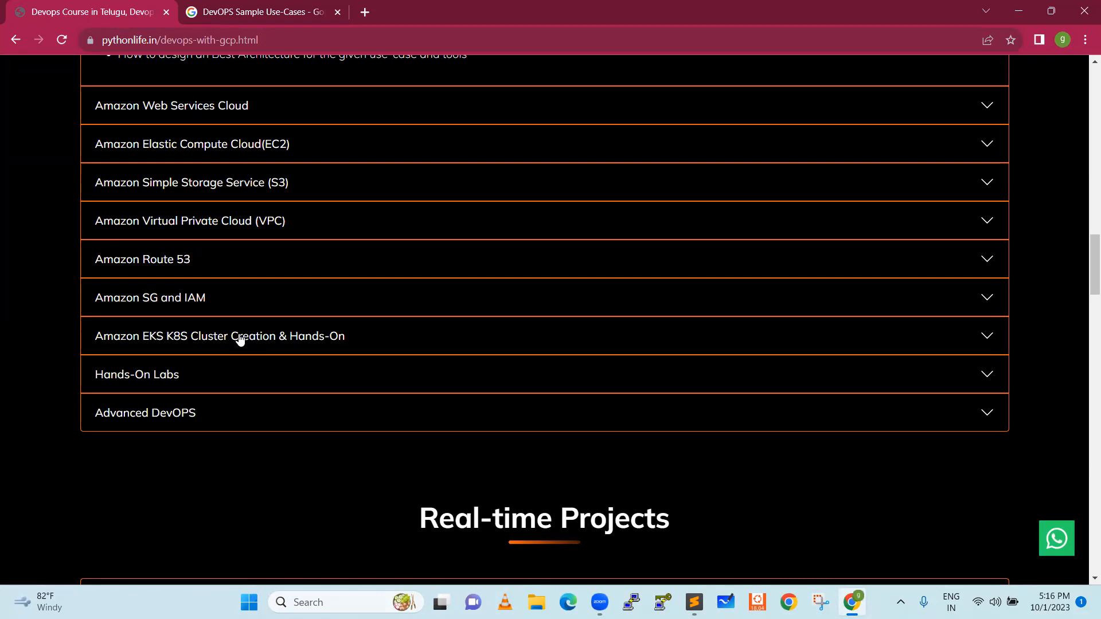
- Expand the Advanced DevOPS module to list its three topics
{"action": "left_click", "coordinate": [277, 428]}
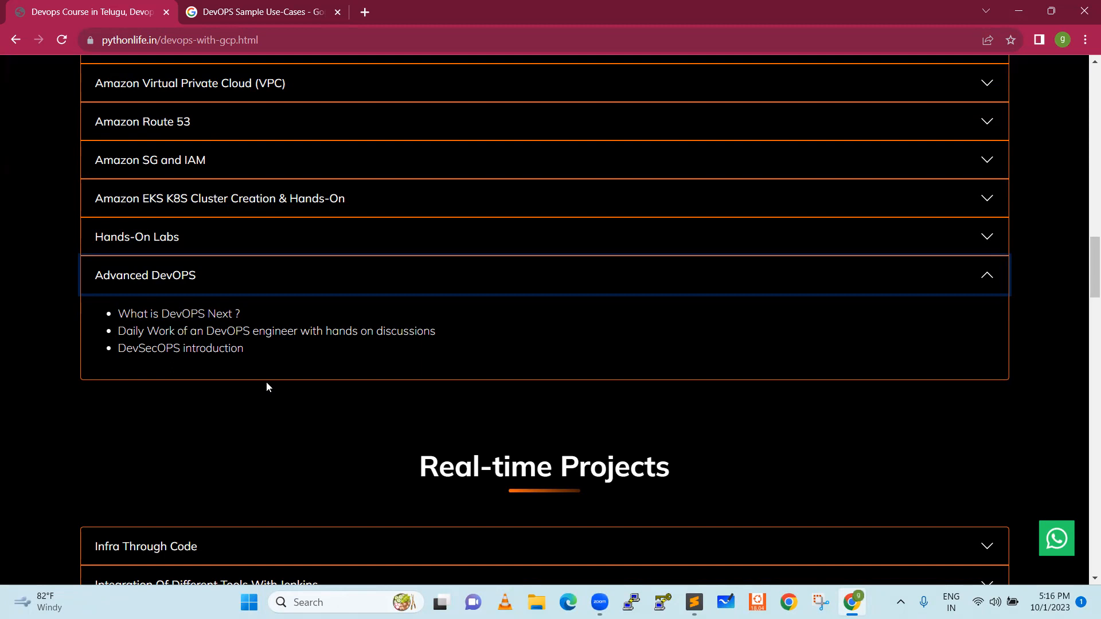
{"action": "scroll", "coordinate": [458, 314], "scroll_direction": "up", "scroll_amount": 7}
{"action": "scroll", "coordinate": [458, 314], "scroll_direction": "up", "scroll_amount": 8}
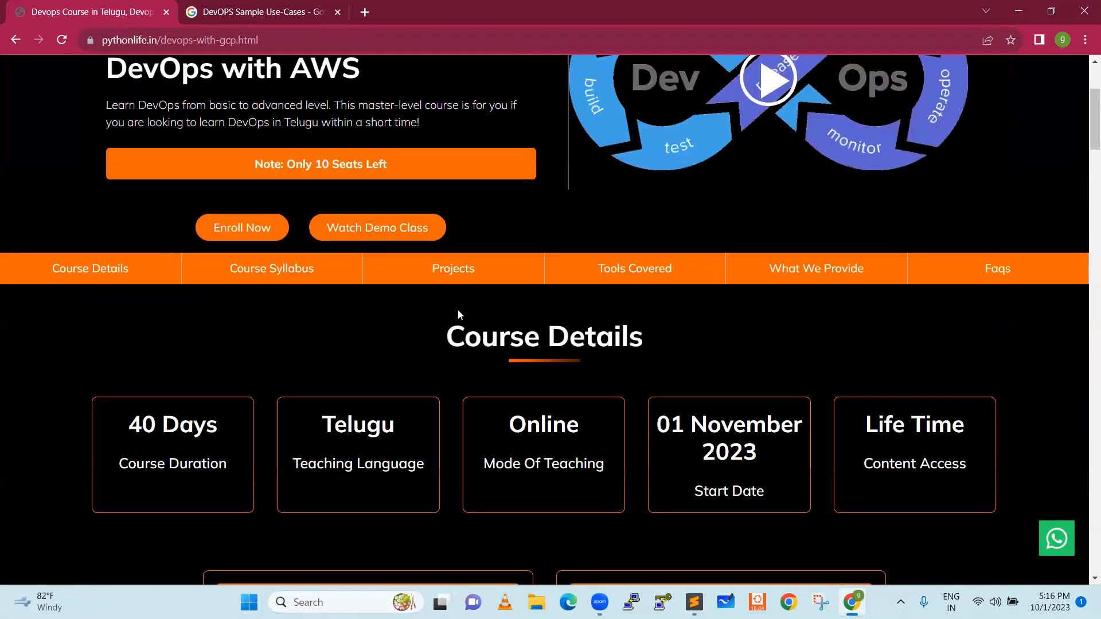
{"action": "scroll", "coordinate": [458, 314], "scroll_direction": "up", "scroll_amount": 3}
{"action": "scroll", "coordinate": [250, 277], "scroll_direction": "down", "scroll_amount": 2}
{"action": "scroll", "coordinate": [250, 276], "scroll_direction": "down", "scroll_amount": 4}
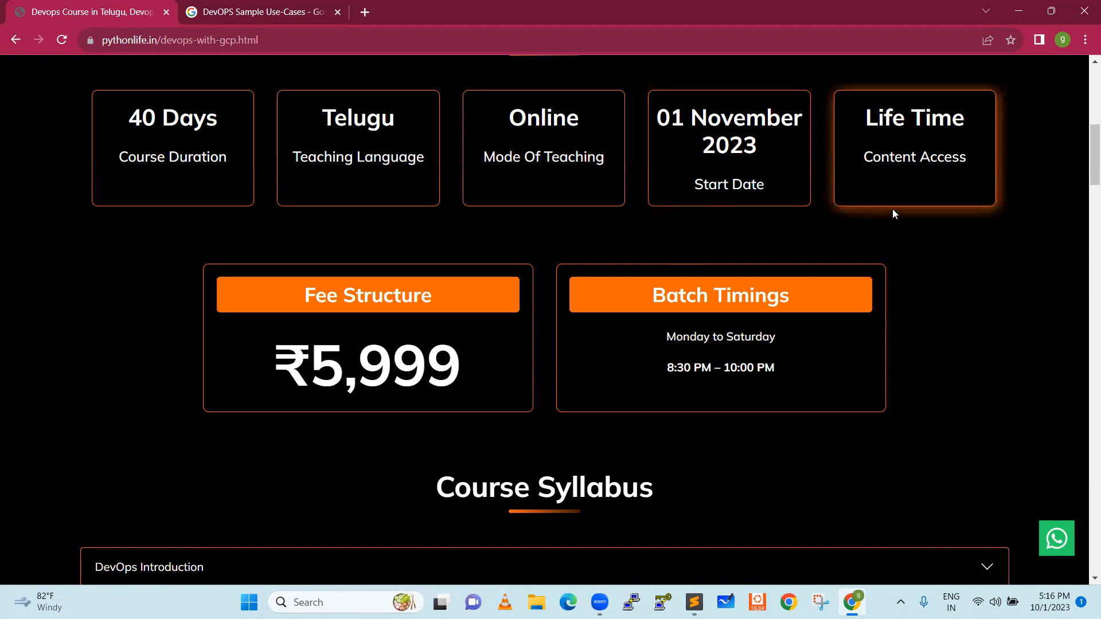
{"action": "scroll", "coordinate": [843, 189], "scroll_direction": "up", "scroll_amount": 1}
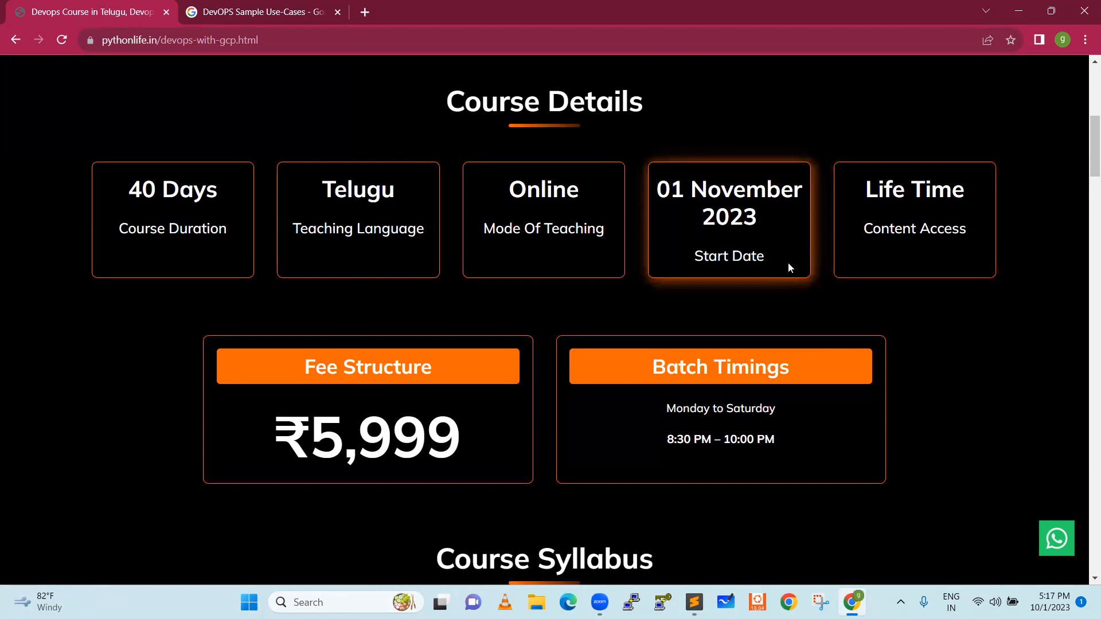
{"action": "scroll", "coordinate": [788, 262], "scroll_direction": "up", "scroll_amount": 1}
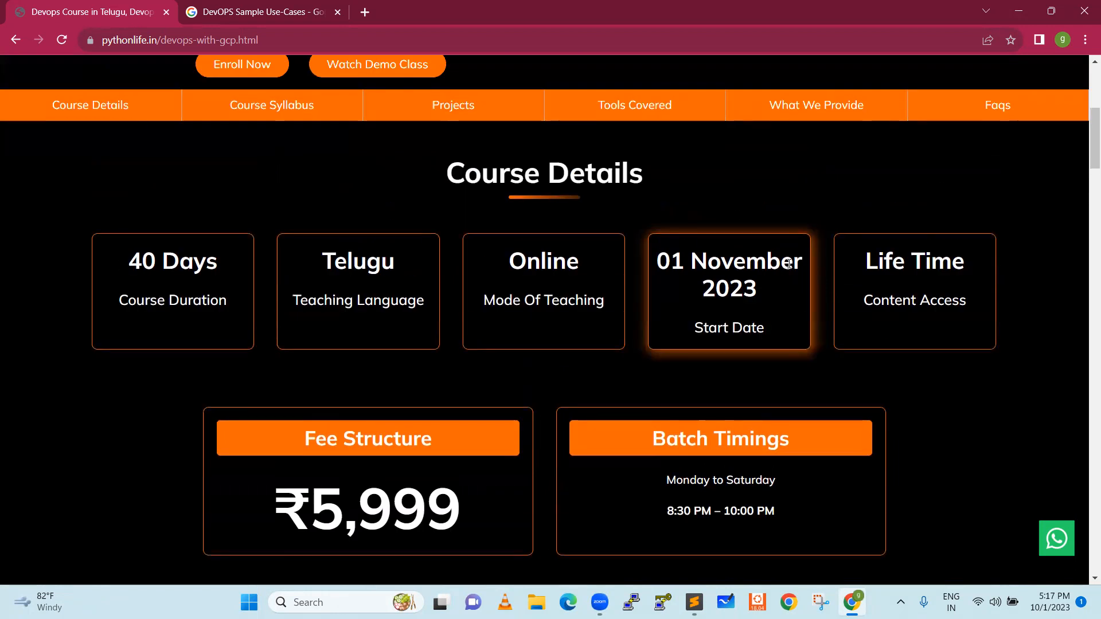
{"action": "scroll", "coordinate": [788, 262], "scroll_direction": "down", "scroll_amount": 8}
{"action": "scroll", "coordinate": [790, 267], "scroll_direction": "down", "scroll_amount": 5}
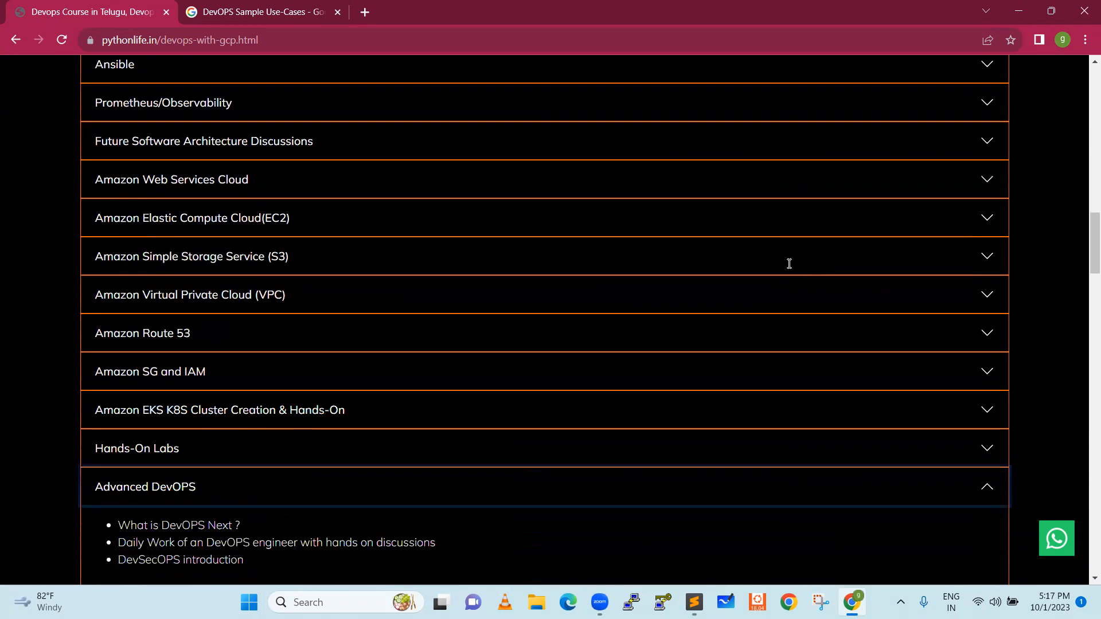
{"action": "scroll", "coordinate": [790, 268], "scroll_direction": "down", "scroll_amount": 2}
{"action": "scroll", "coordinate": [789, 269], "scroll_direction": "down", "scroll_amount": 3}
{"action": "scroll", "coordinate": [788, 267], "scroll_direction": "down", "scroll_amount": 2}
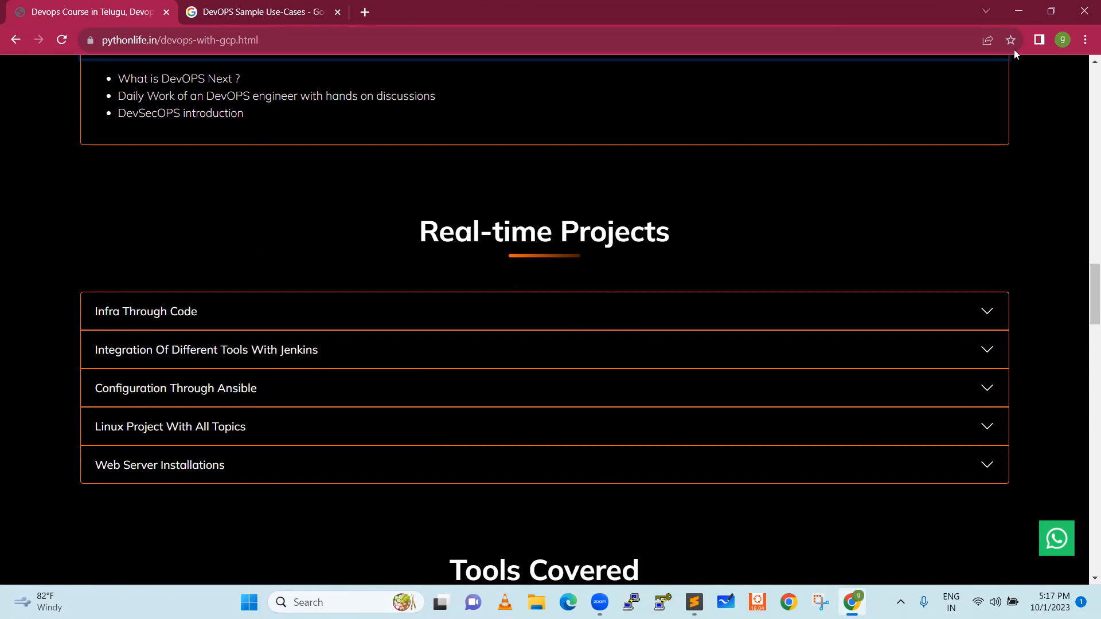
{"action": "scroll", "coordinate": [912, 210], "scroll_direction": "up", "scroll_amount": 10}
{"action": "scroll", "coordinate": [912, 211], "scroll_direction": "up", "scroll_amount": 10}
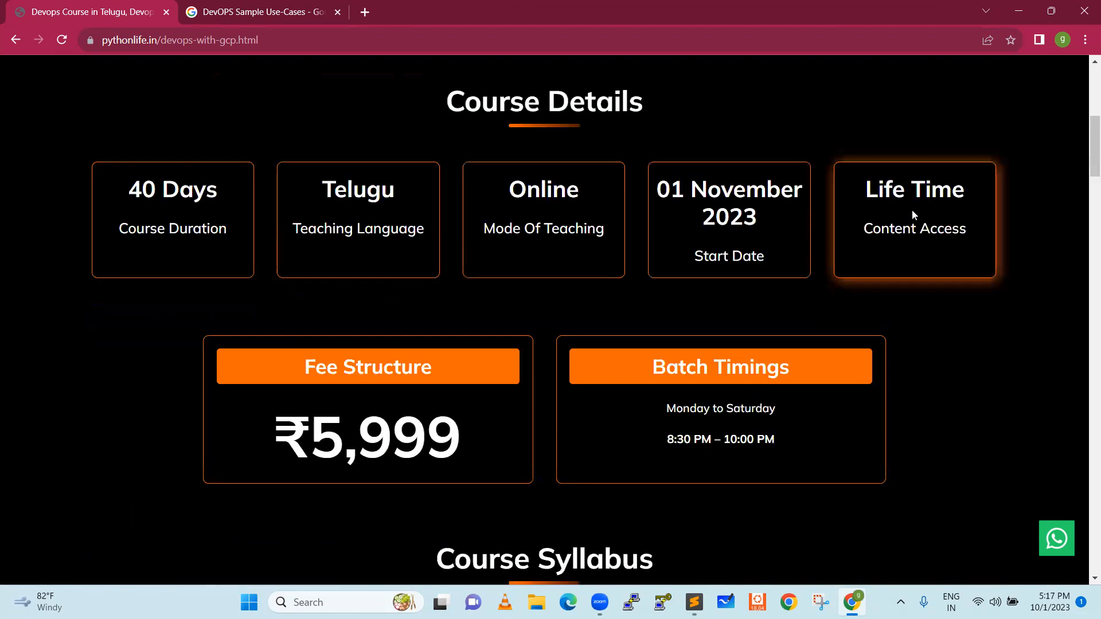